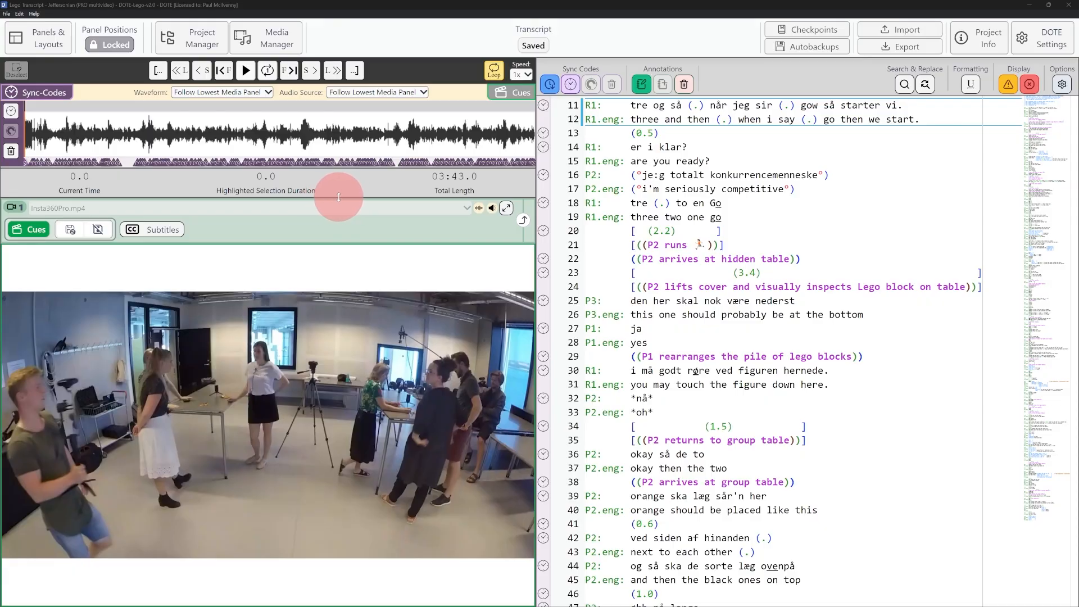
- Make the timeline panel slightly taller and narrow the media column beside the transcript
mouse_move(338, 198)
mouse_down()
mouse_move(336, 248)
mouse_move(348, 192)
mouse_move(353, 220)
mouse_move(352, 183)
mouse_move(340, 224)
mouse_move(337, 188)
mouse_move(333, 209)
mouse_up()
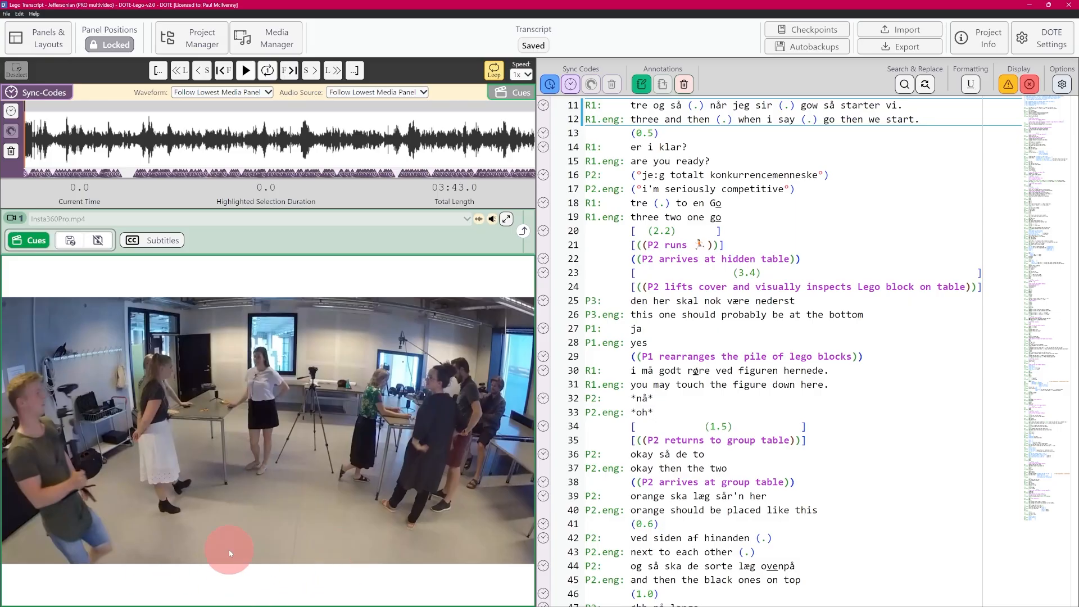
mouse_move(534, 277)
mouse_down()
mouse_move(508, 272)
mouse_move(544, 285)
mouse_move(513, 282)
mouse_move(578, 281)
mouse_move(526, 283)
mouse_up()
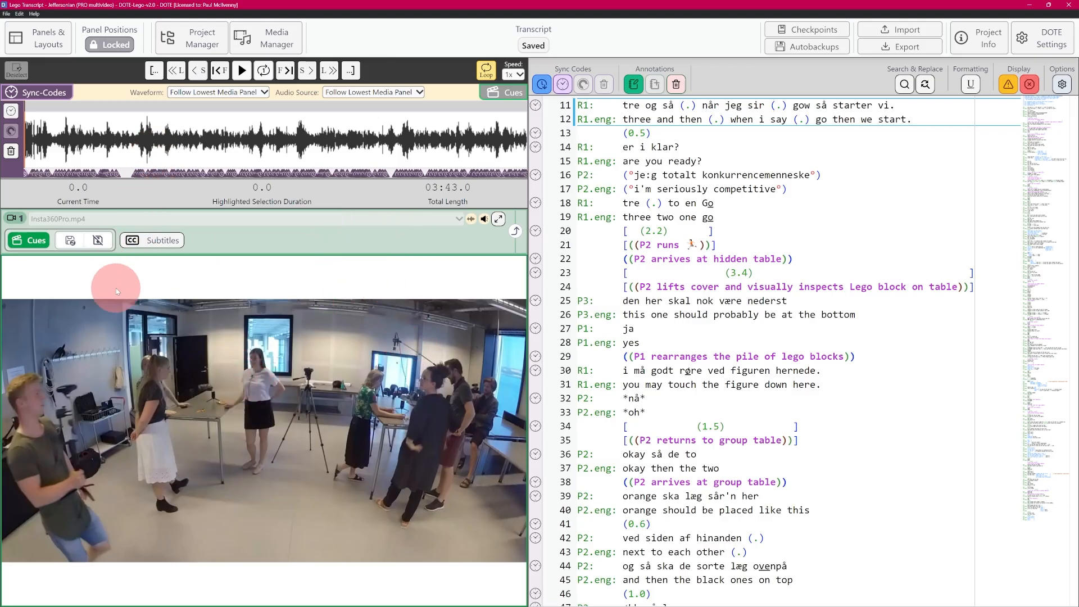
- Rearrange the panels in movable mode with Media Player 1 below a shortened timeline, and lock the panel positions again
click(109, 45)
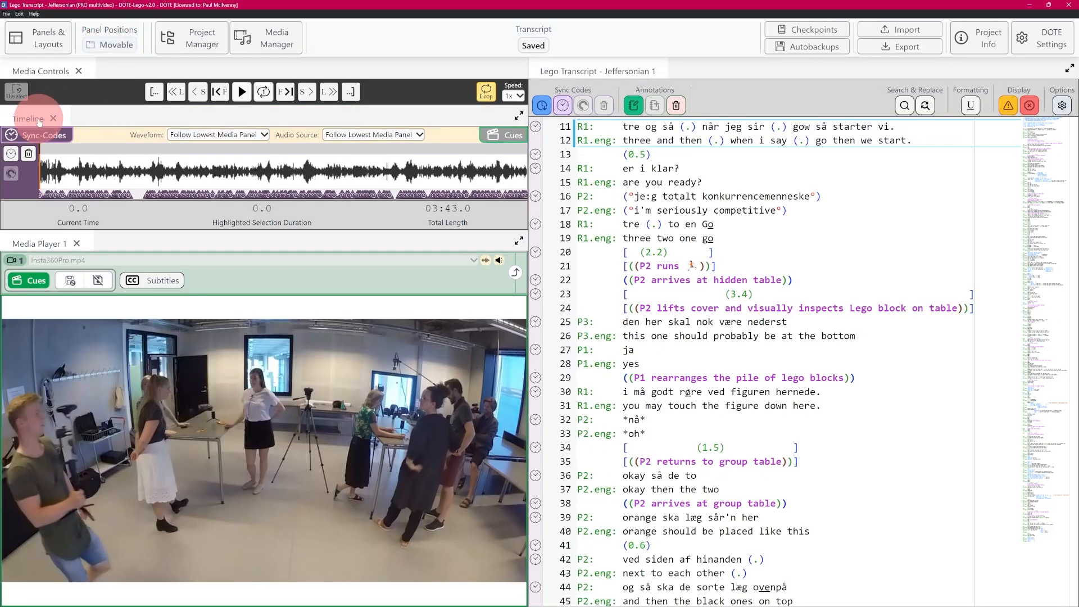
mouse_move(31, 121)
mouse_down()
mouse_move(58, 255)
mouse_move(45, 242)
mouse_move(193, 200)
mouse_move(241, 137)
mouse_move(651, 158)
mouse_move(914, 196)
mouse_move(1020, 233)
mouse_up()
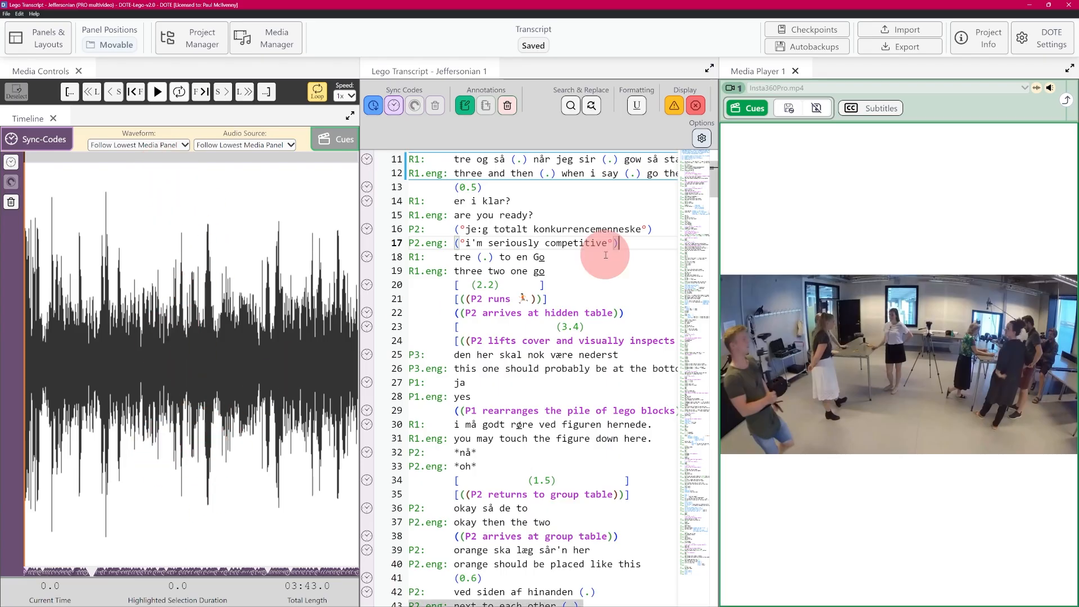
drag(768, 71, 169, 544)
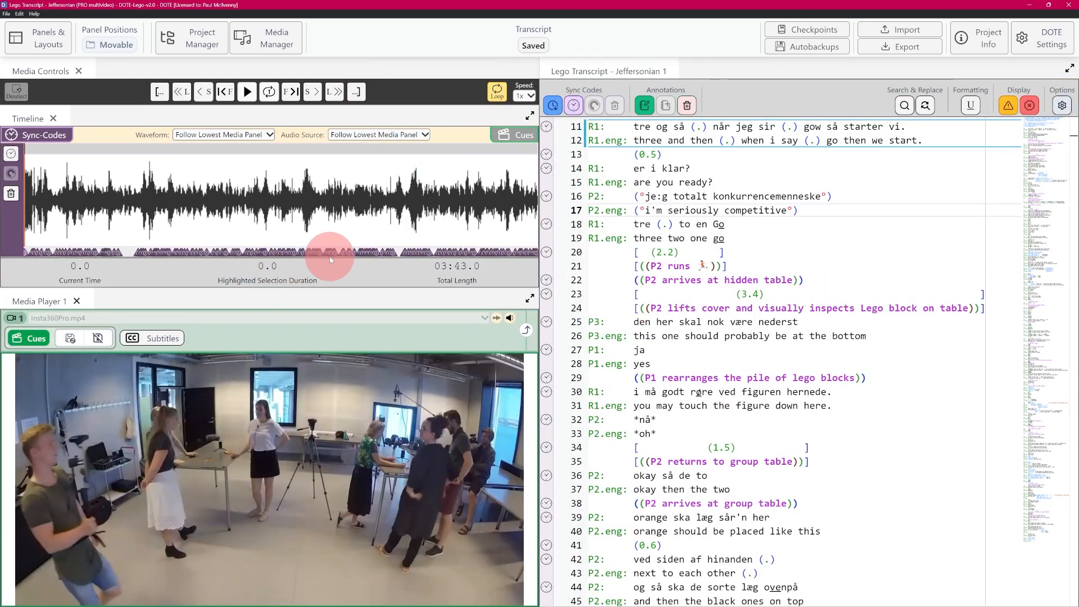
drag(342, 289, 348, 239)
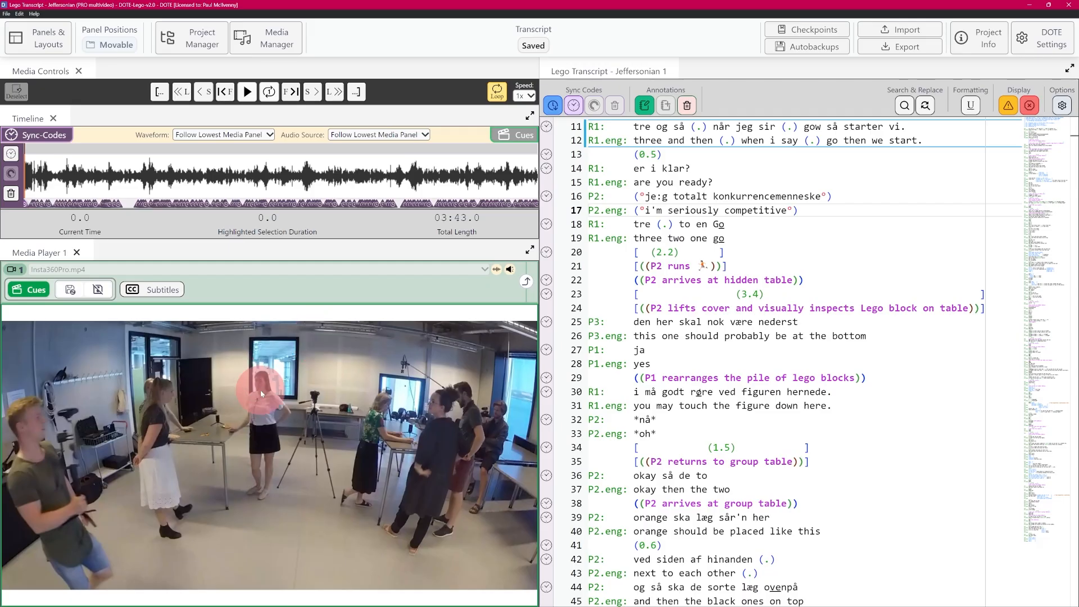
click(114, 47)
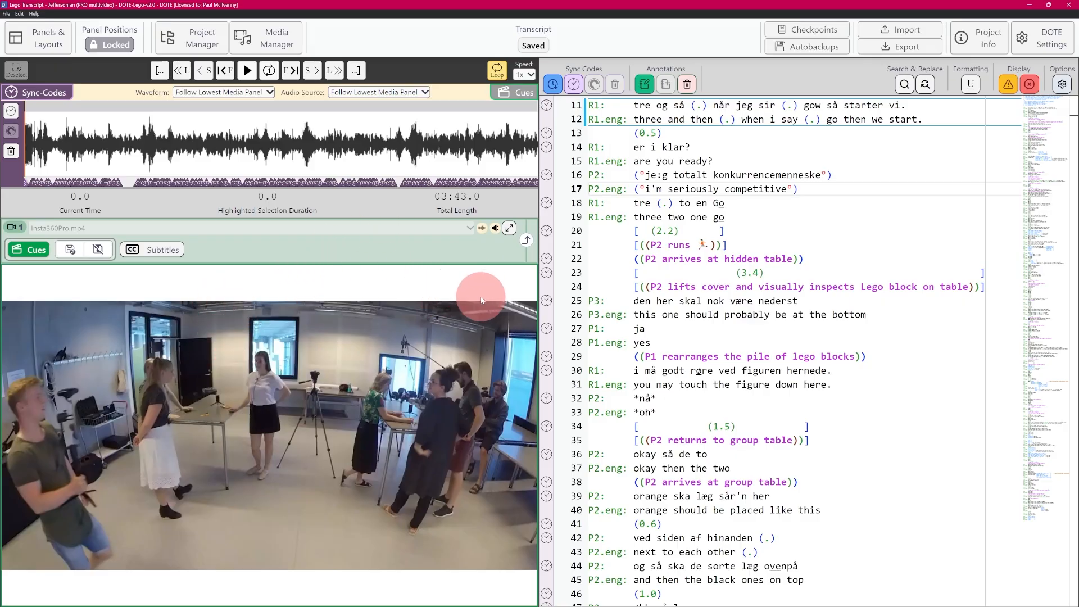
- Maximize Media Player 1 and restore it, and collapse and re-expand its row of cue and subtitle controls
click(509, 228)
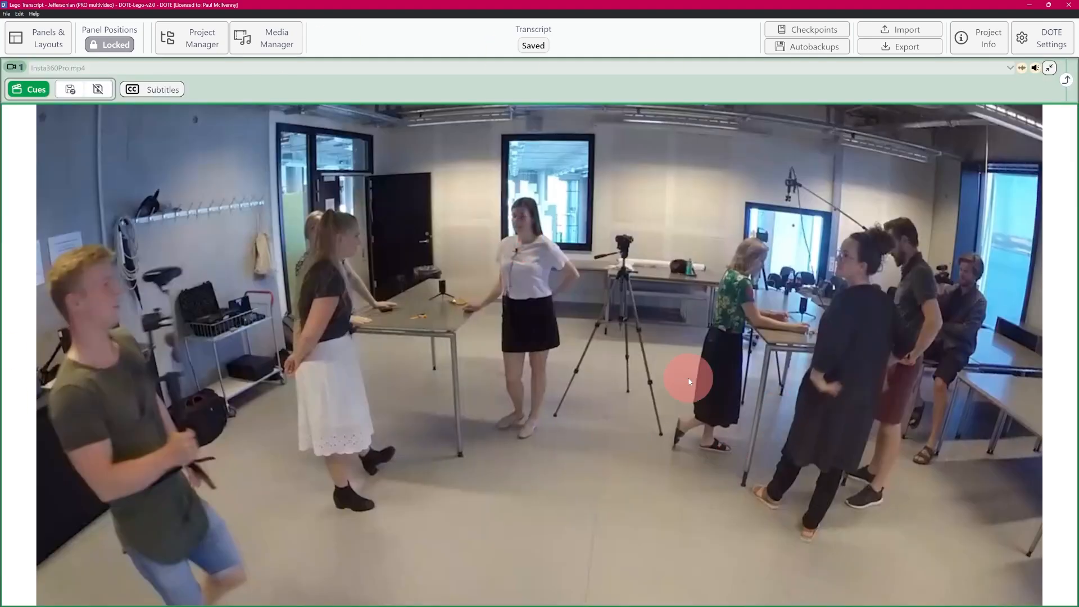
click(1049, 68)
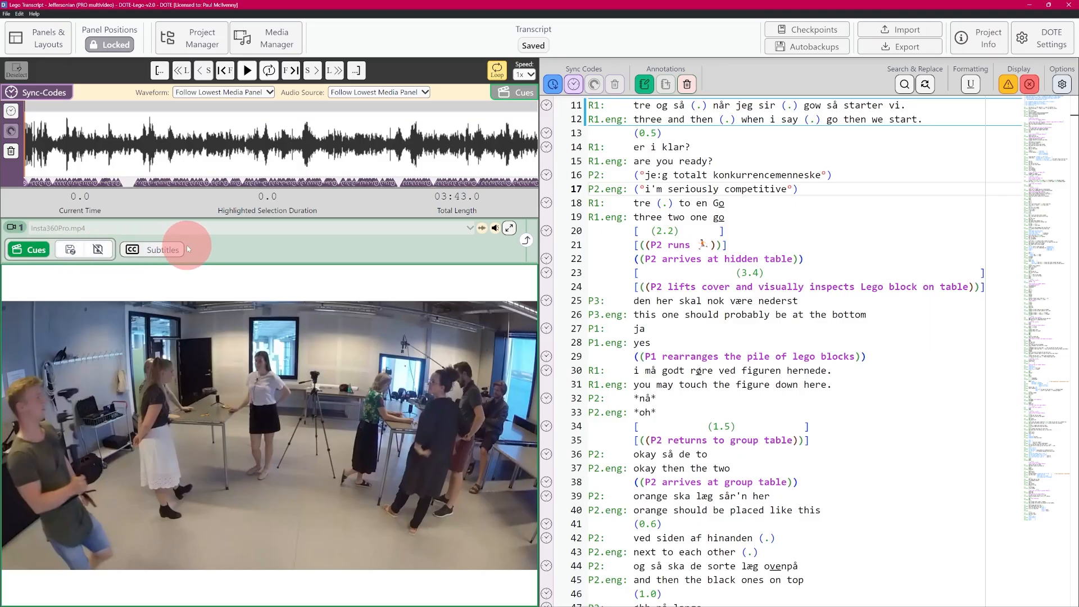
click(527, 240)
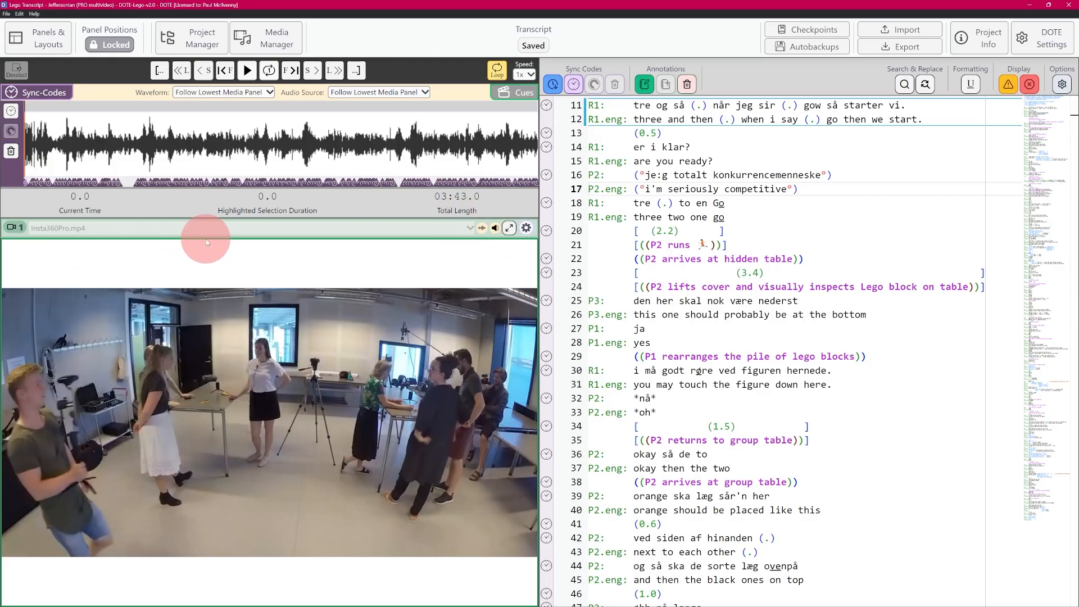
click(527, 229)
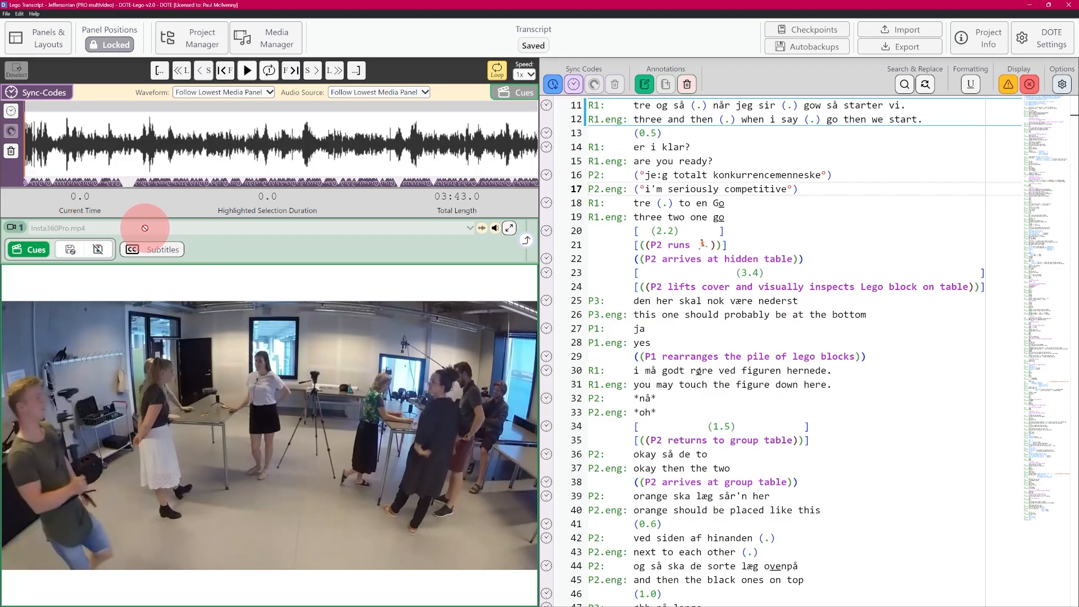
- Review the project's media files with their formats and 360 projection methods in the Media Manager
click(284, 35)
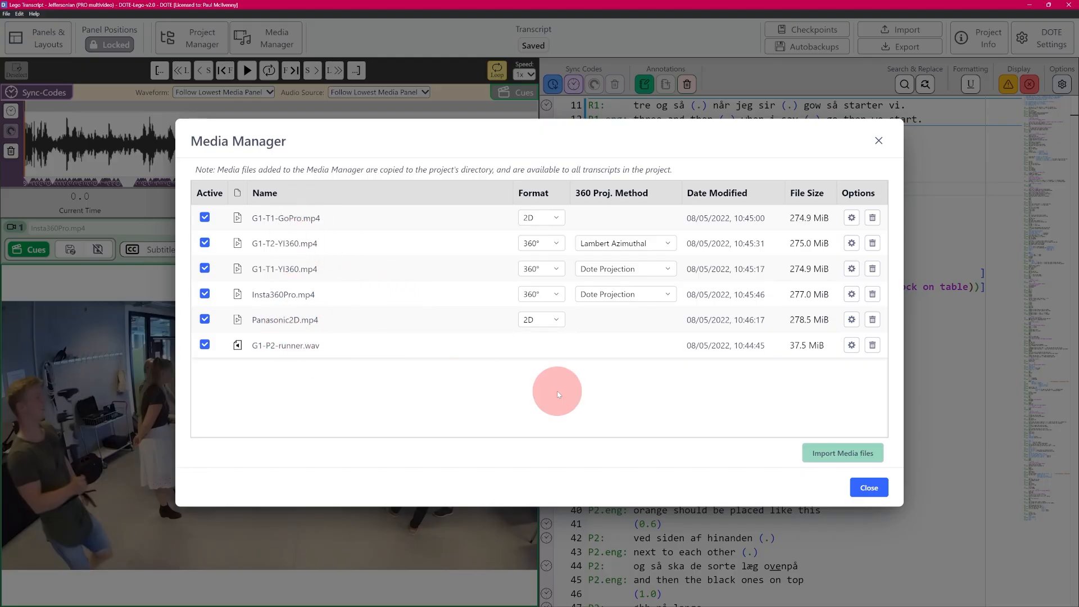
click(869, 493)
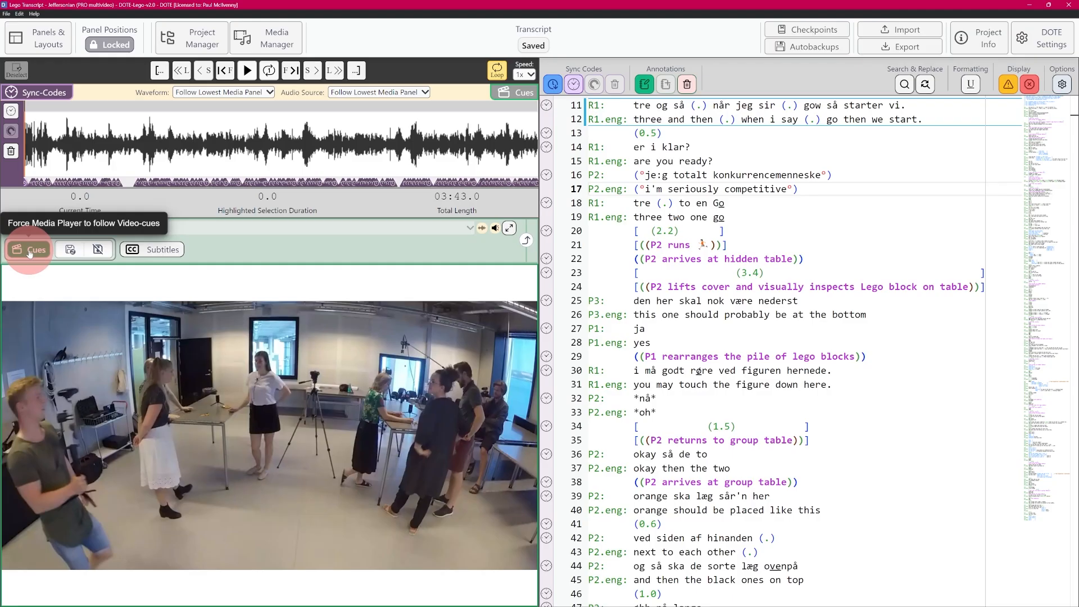
- Display the video-cue markers on the timeline while Media Player 1 follows the cues
click(31, 250)
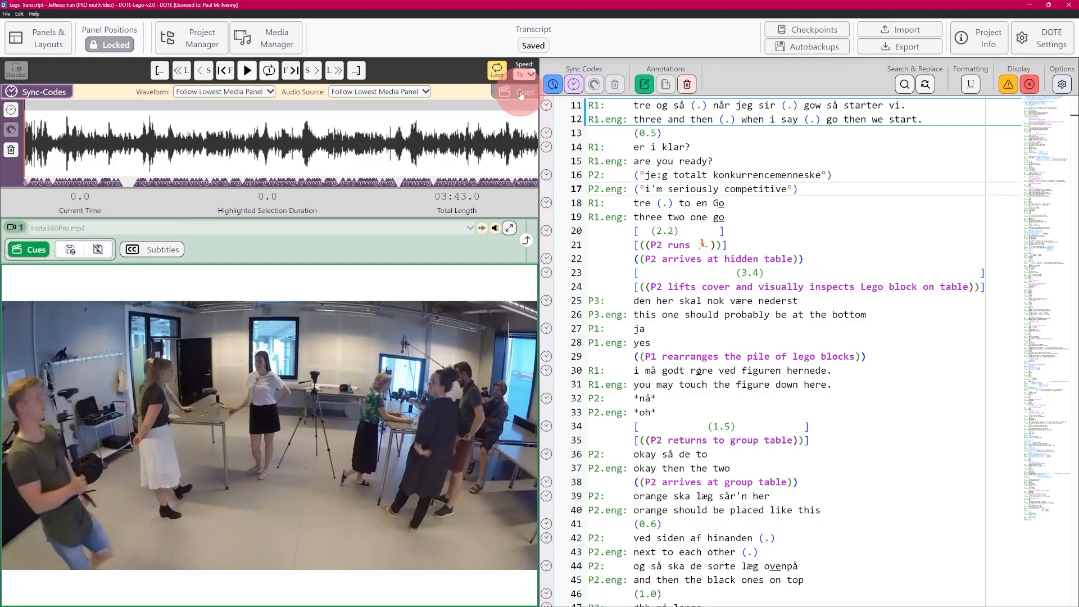
click(499, 96)
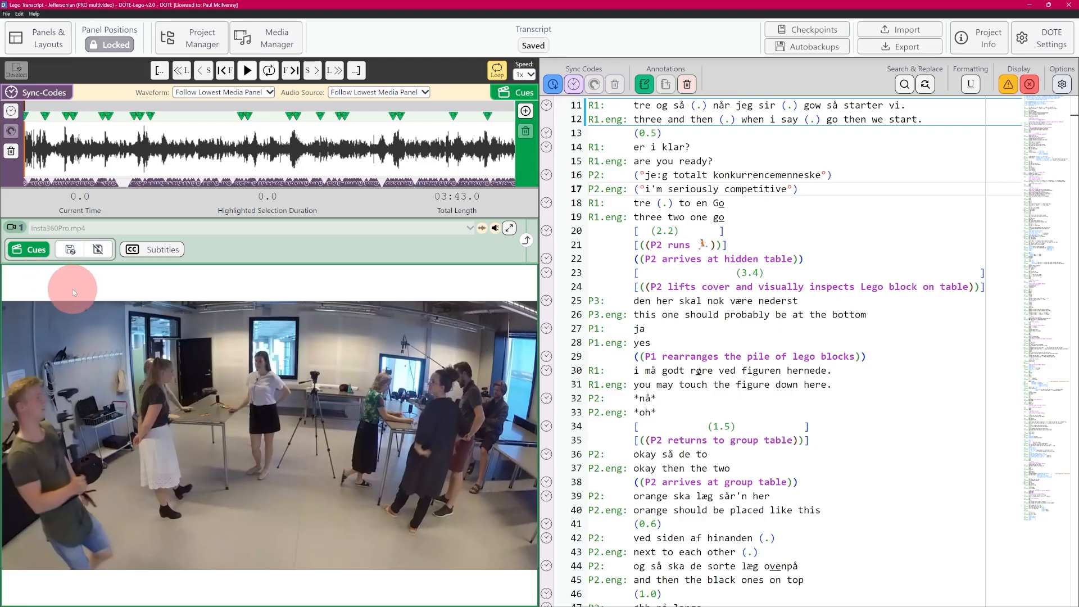
- Stop Media Player 1 from following the video cues and load Insta360Pro.mp4 in it
click(70, 251)
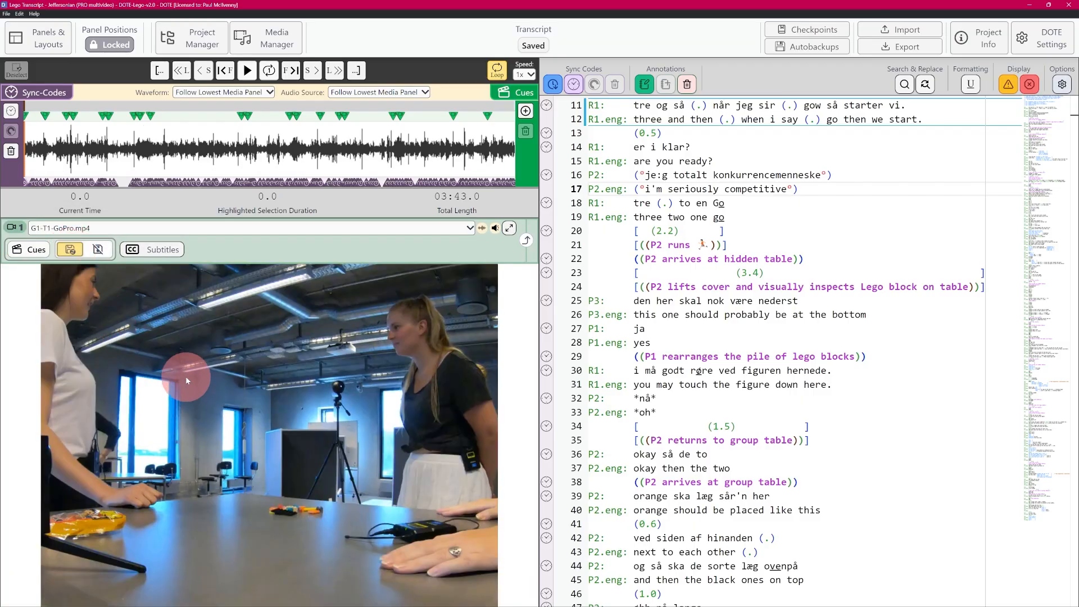
click(114, 229)
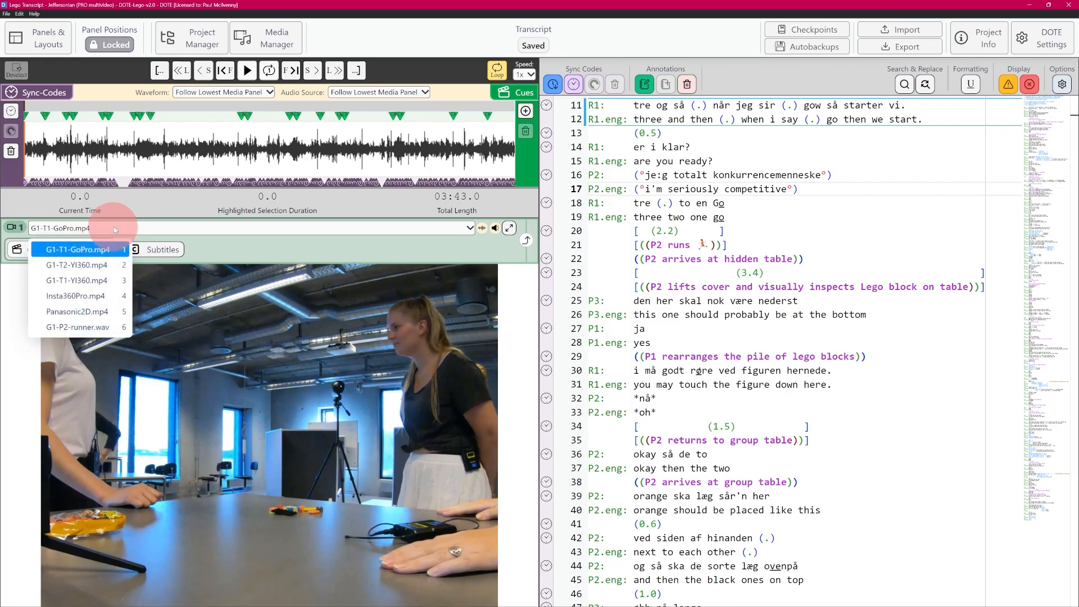
click(92, 296)
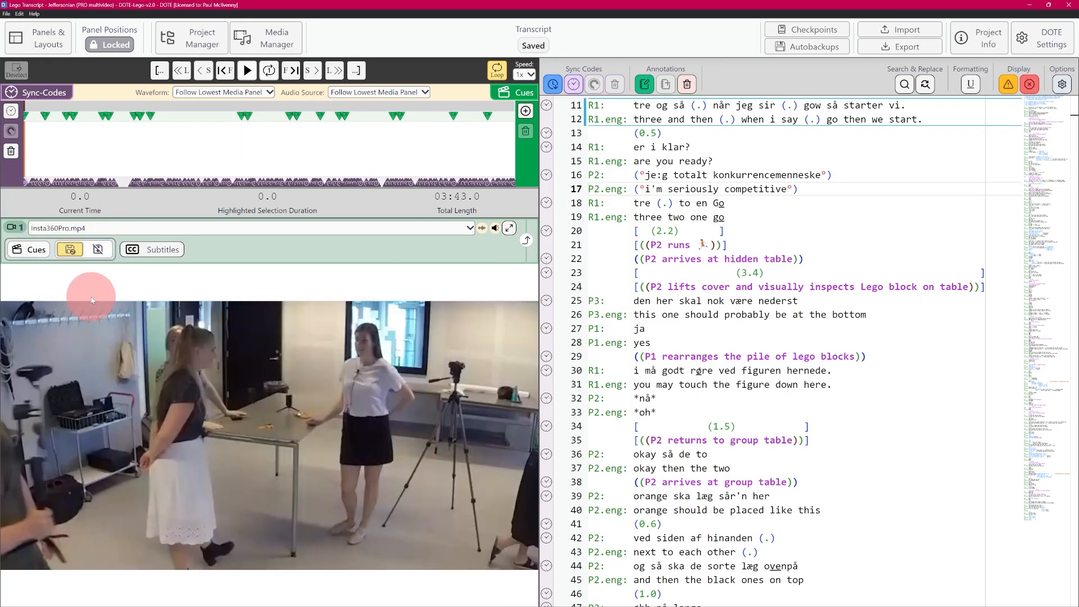
- Load the audio file G1-P2-runner.wav in Media Player 1, and switch the player back to G1-T1-GoPro.mp4
click(91, 229)
click(92, 230)
click(112, 227)
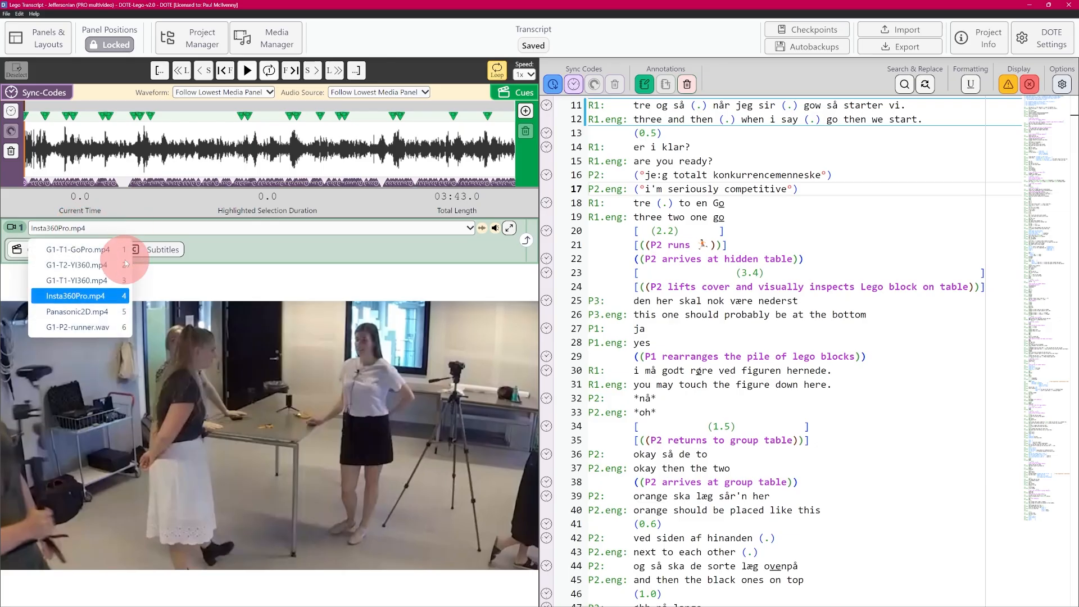
click(104, 327)
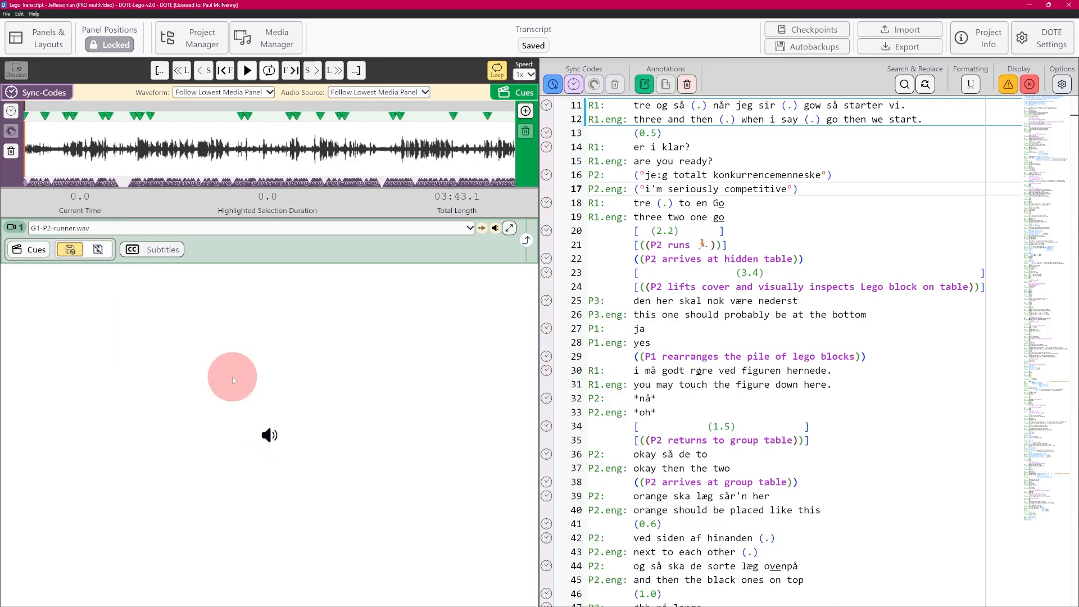
click(107, 228)
click(98, 249)
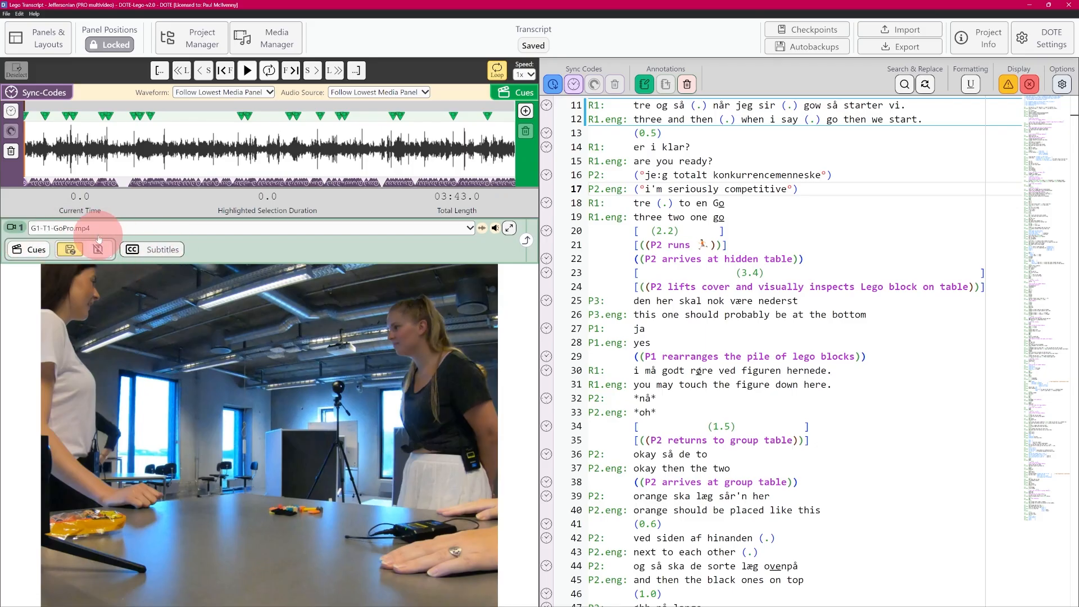
- Set the timeline's waveform to G1-T1-YI360.mp4 and its audio source to G1-P2-runner.wav
click(270, 92)
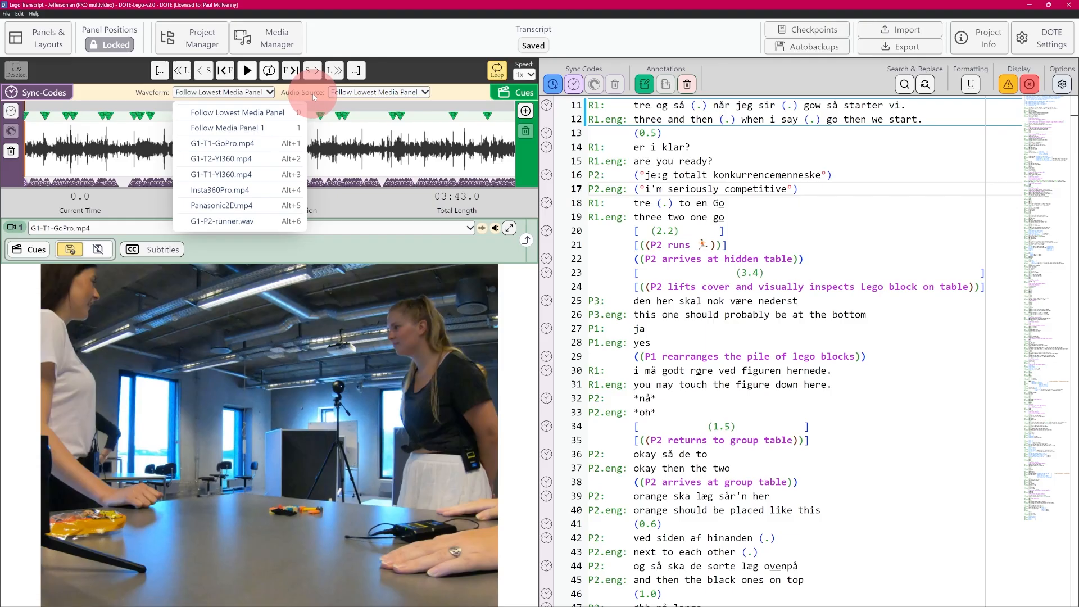
click(483, 226)
click(484, 223)
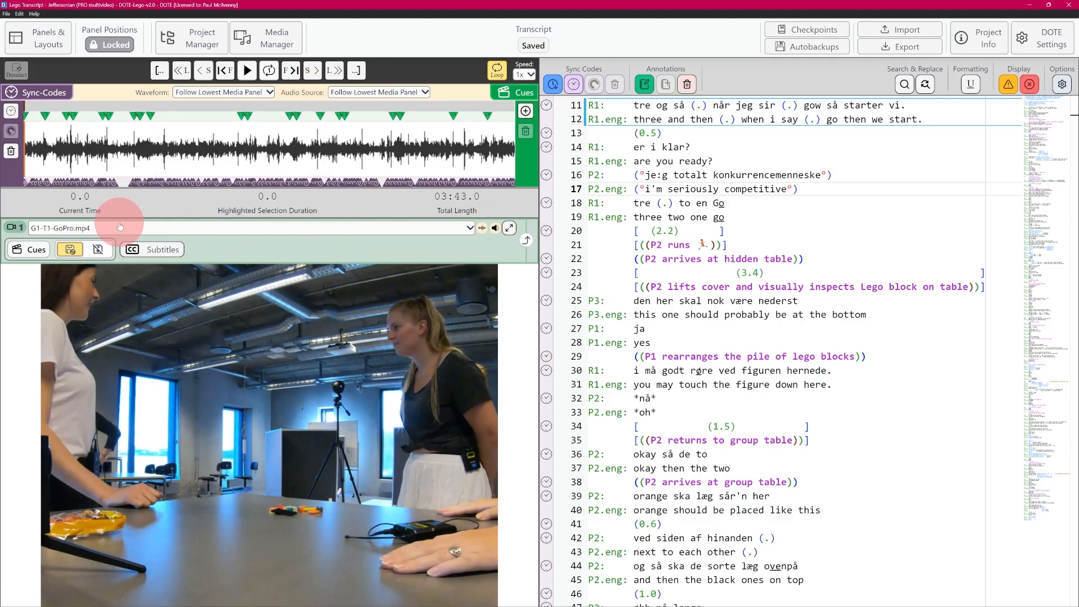
click(230, 92)
click(248, 174)
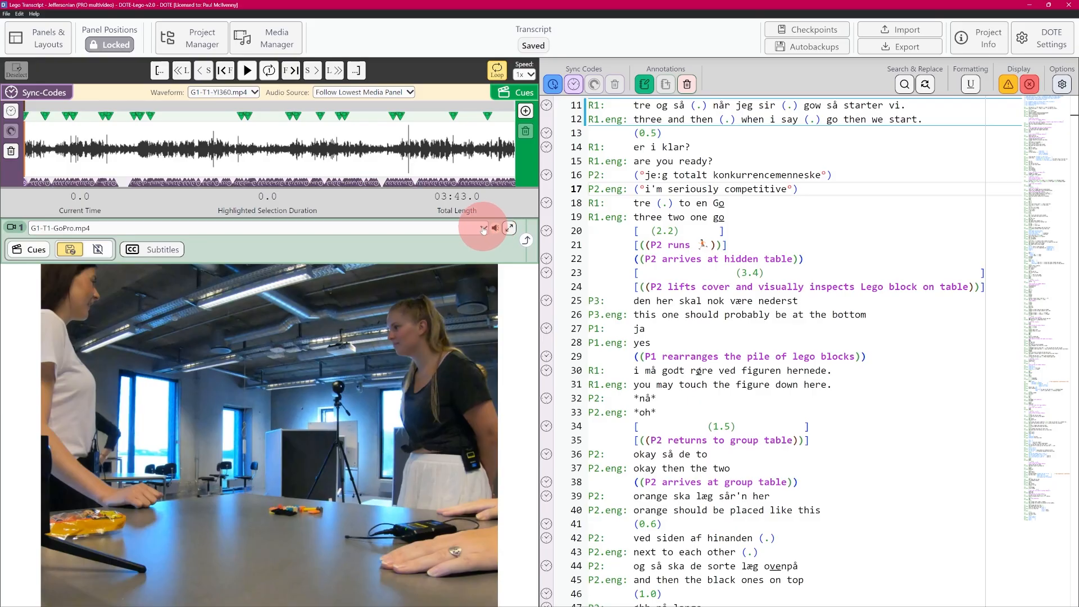
click(406, 93)
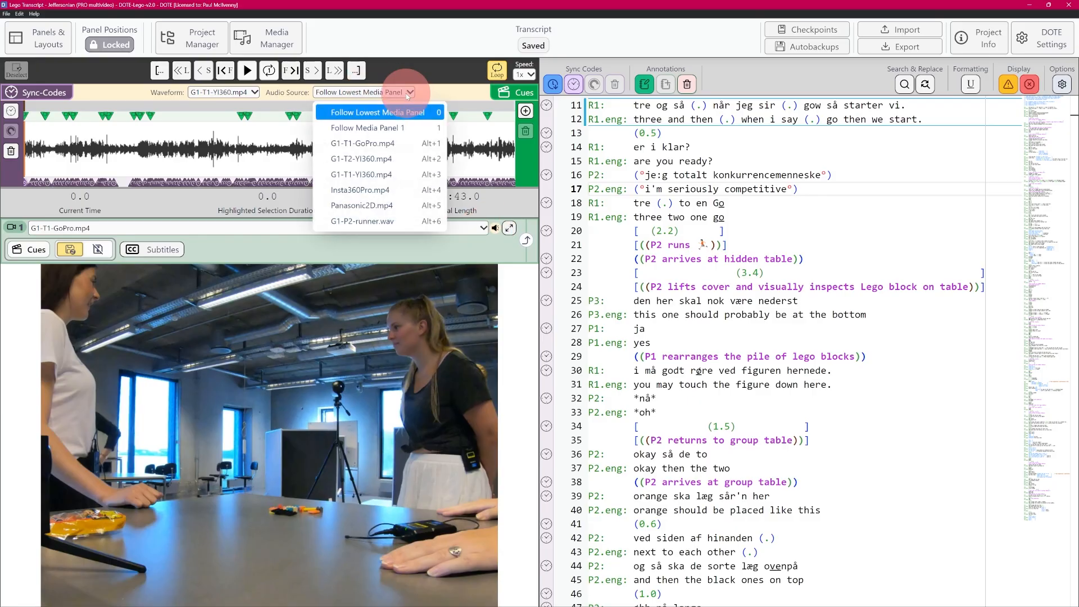
click(392, 220)
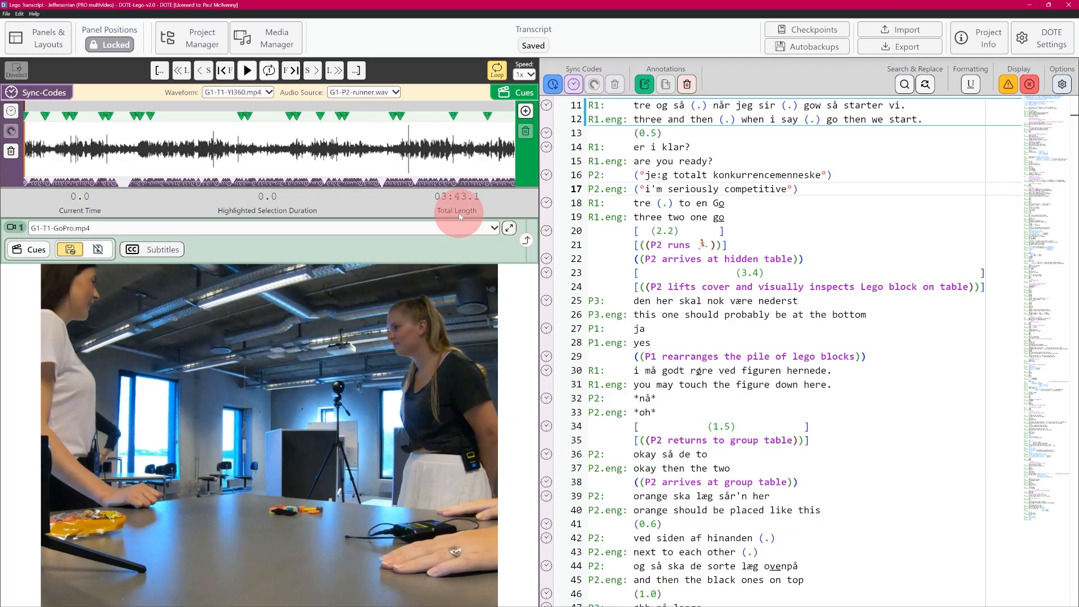
- Return both the waveform and the audio source to Follow Lowest Media Panel
click(268, 92)
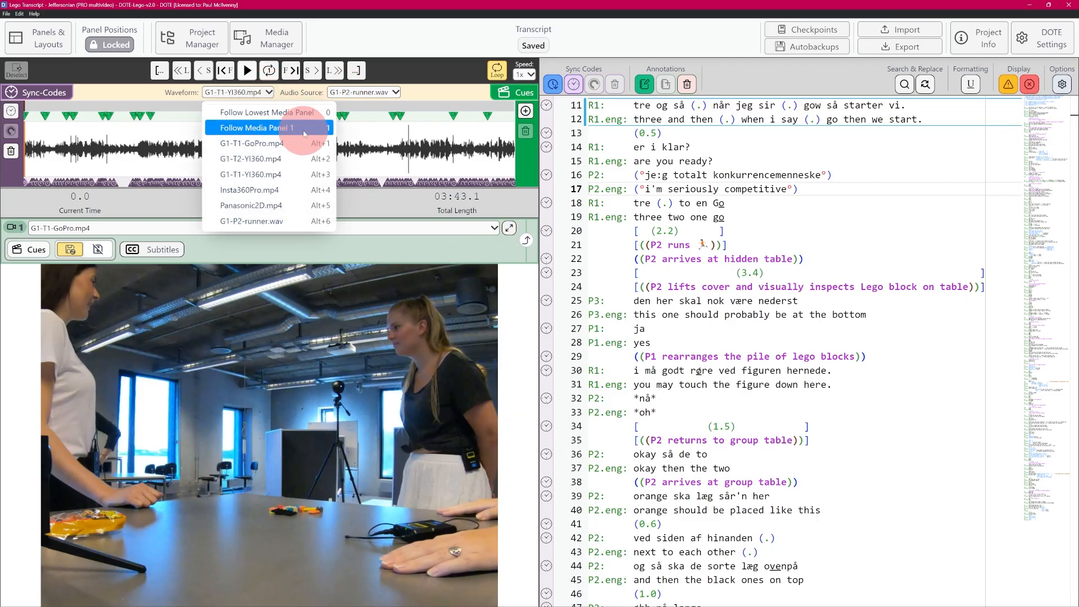
click(287, 127)
click(275, 94)
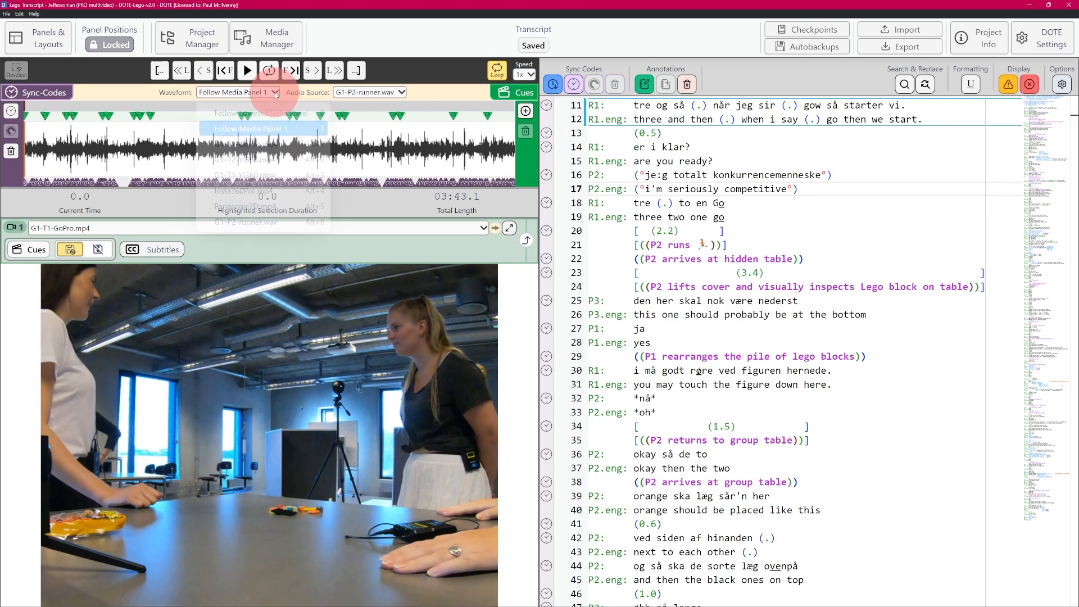
click(273, 109)
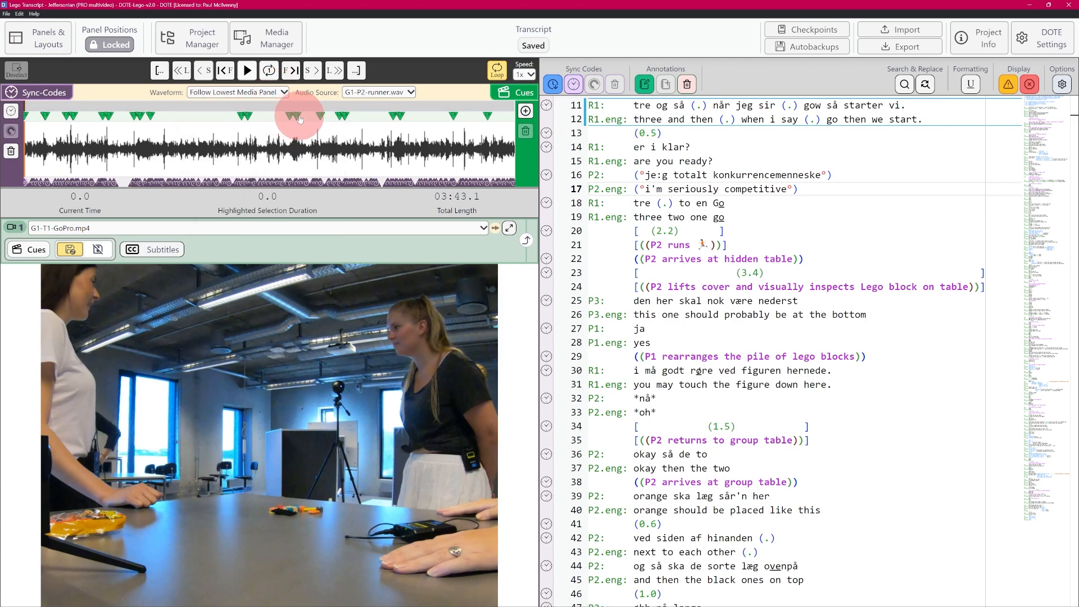
click(413, 92)
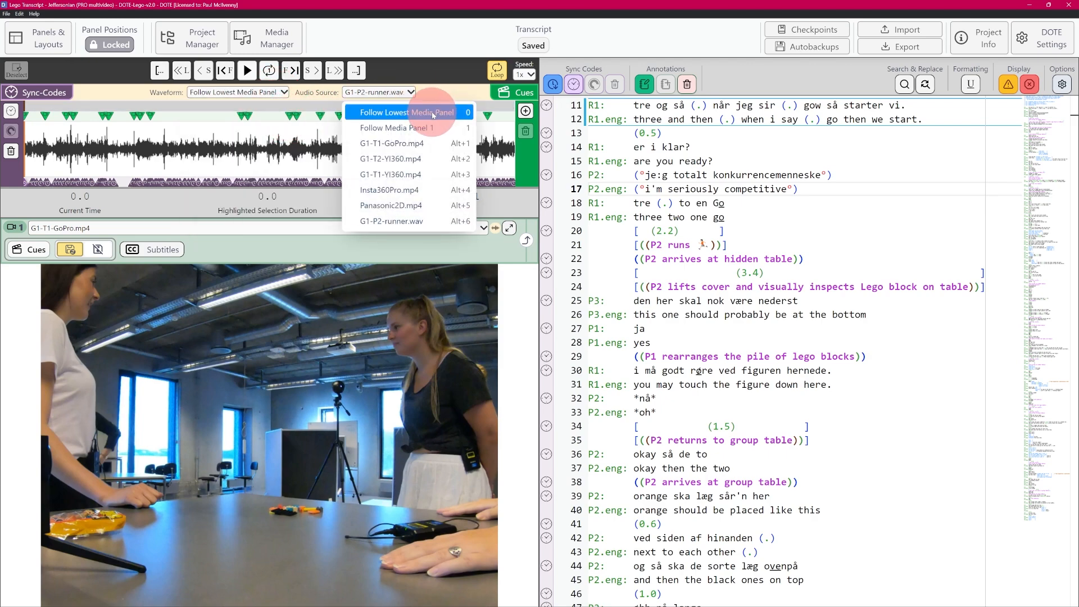
click(432, 113)
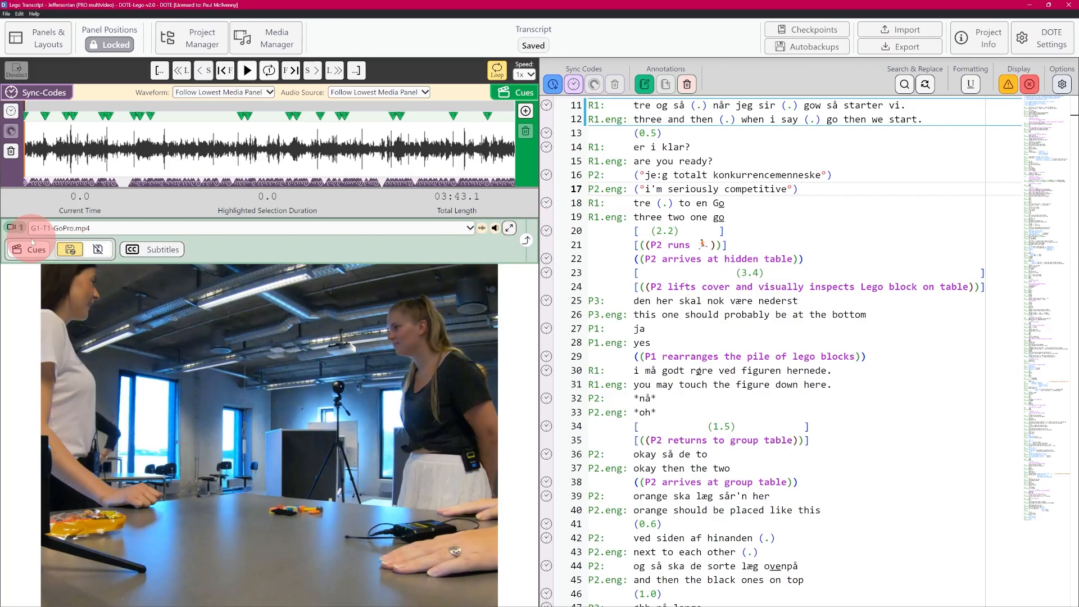
- Switch Media Player 1 to its free viewing mode and magnify the Lego bricks on the table in G1-T1-GoPro.mp4
click(97, 250)
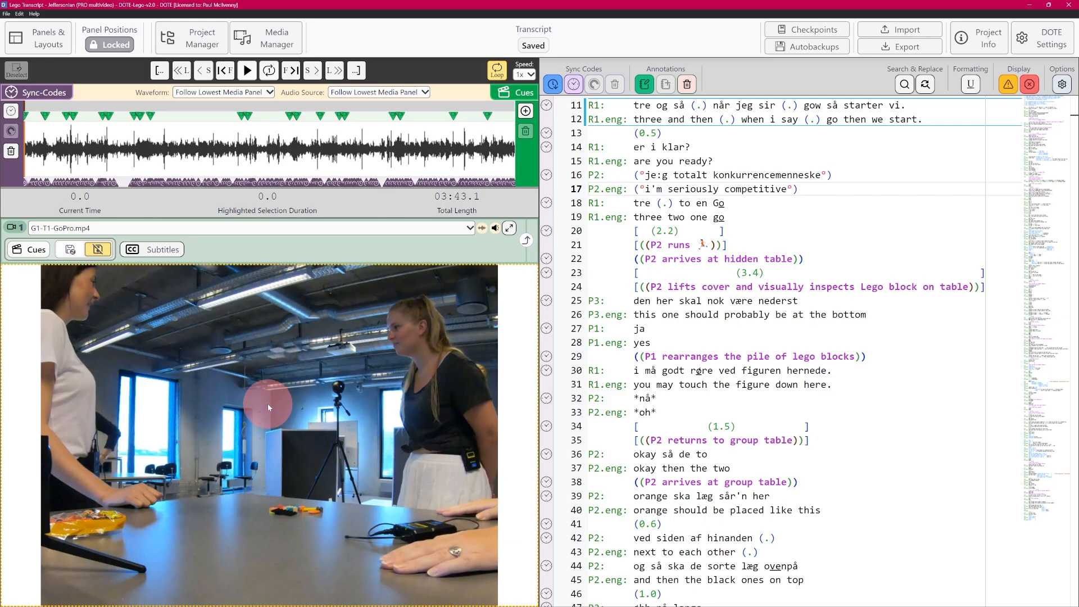
click(190, 371)
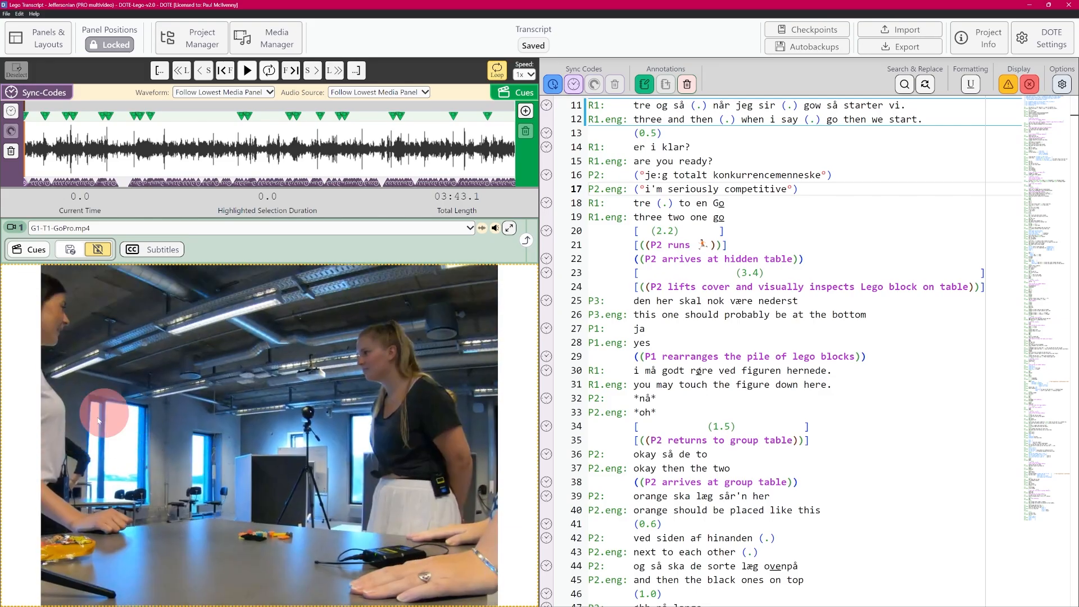
scroll(280, 387, up, 5)
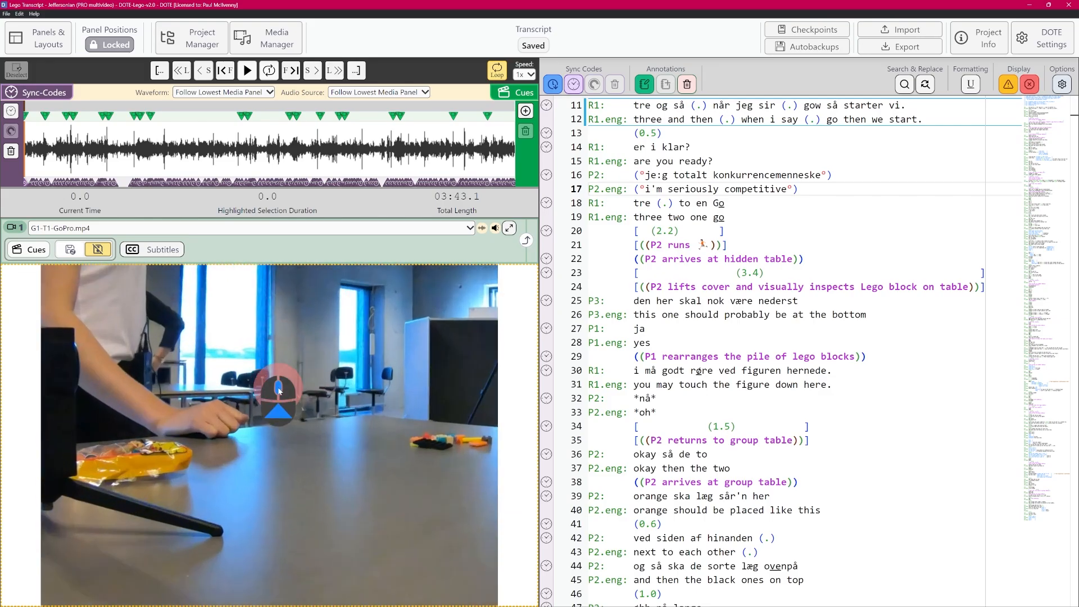
drag(268, 395, 162, 357)
drag(527, 331, 472, 374)
scroll(267, 396, up, 2)
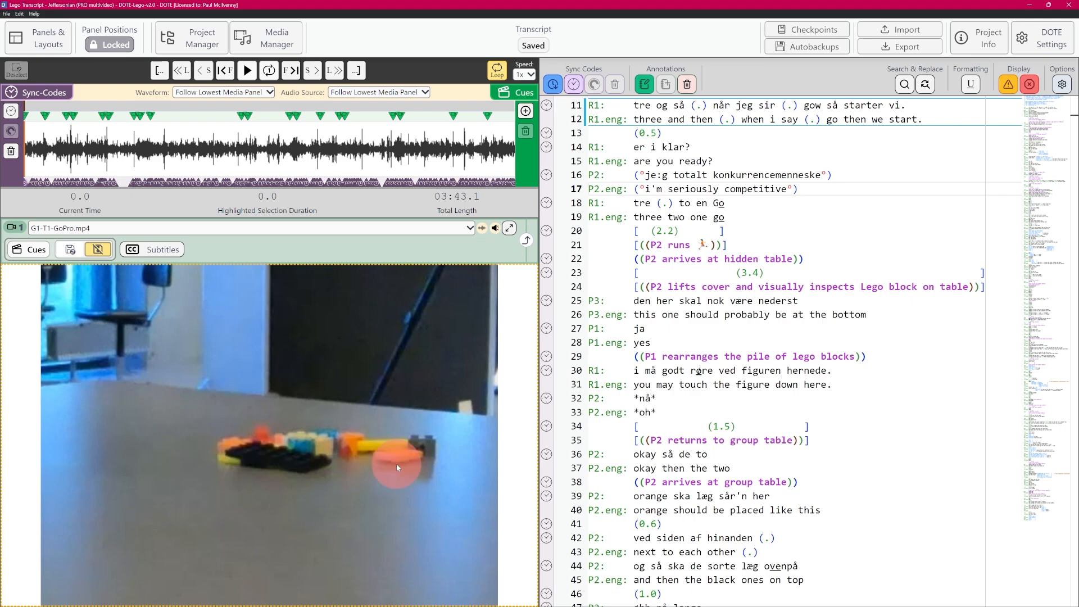
- Return Media Player 1 to its saved view of G1-T1-GoPro.mp4, and set it to follow the video cues
click(69, 252)
click(337, 510)
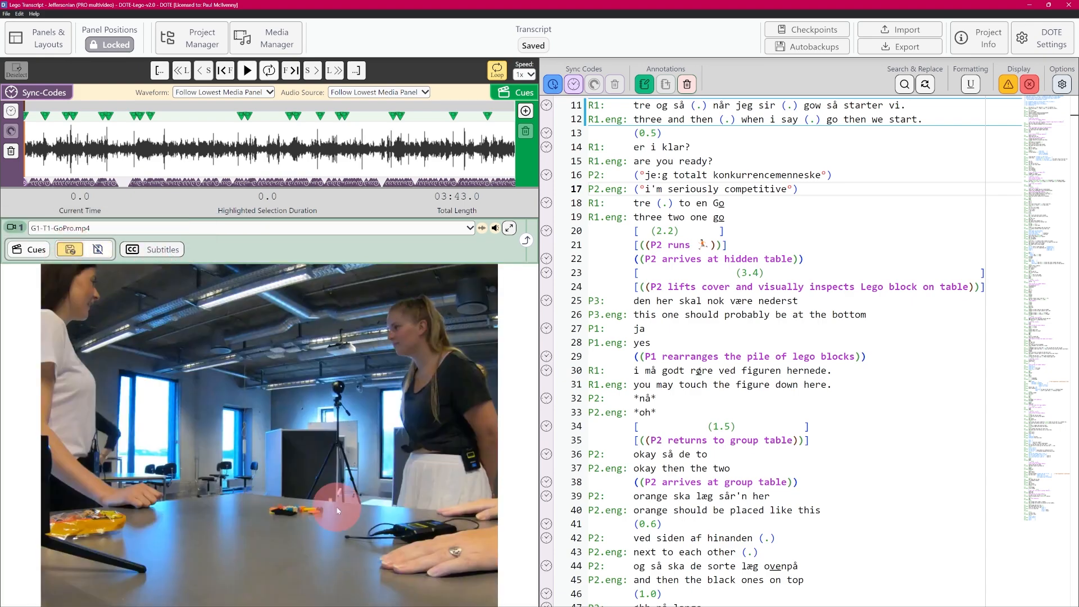
click(23, 250)
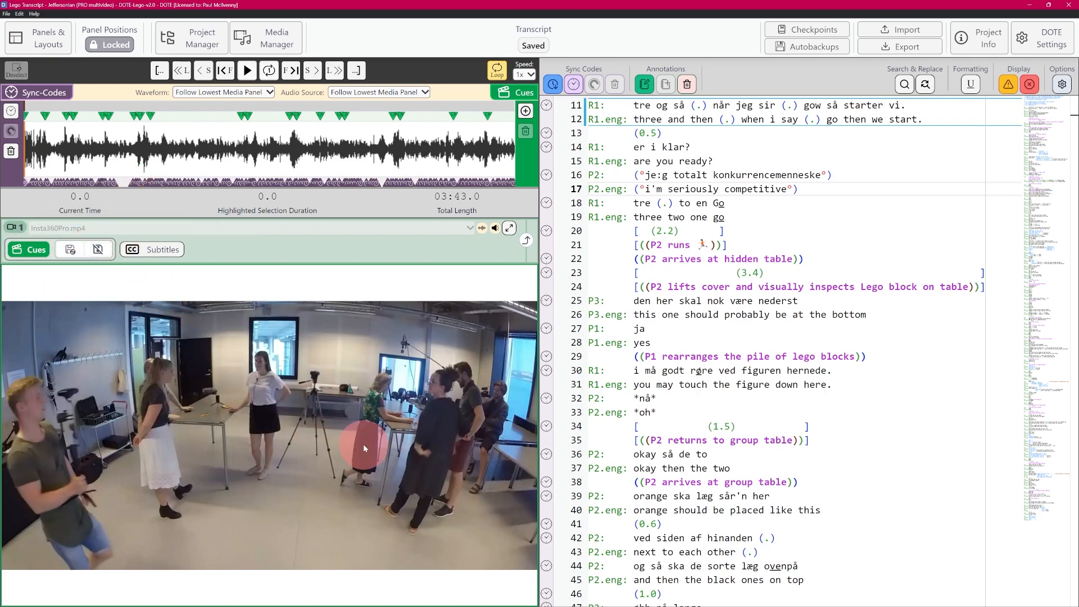
- Magnify and pan Insta360Pro.mp4 in the cue-following Media Player 1 to frame the women talking at the far table
scroll(286, 440, up, 5)
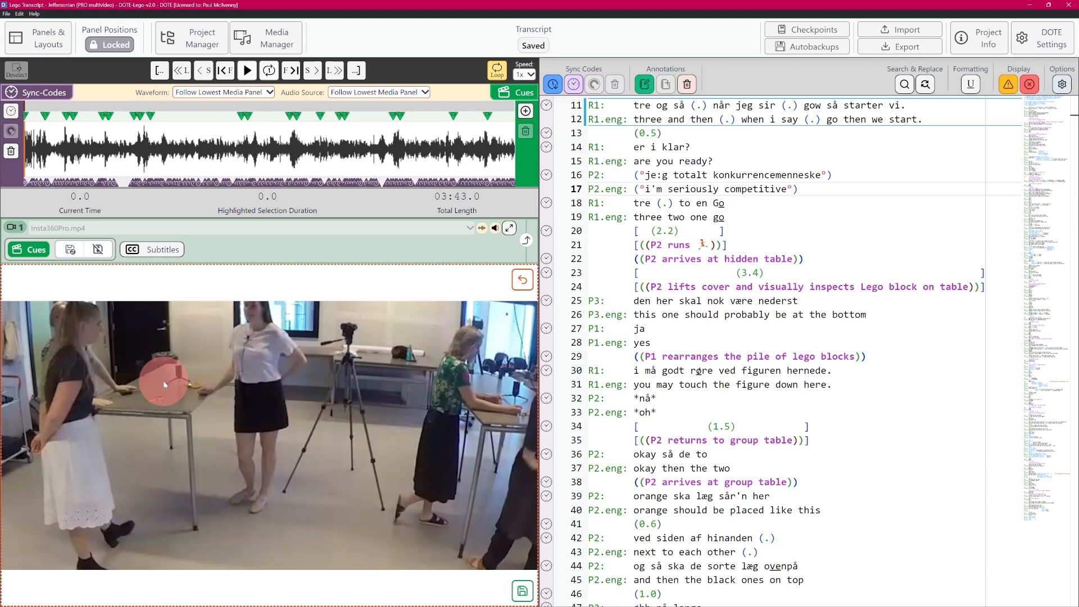
drag(508, 321, 597, 338)
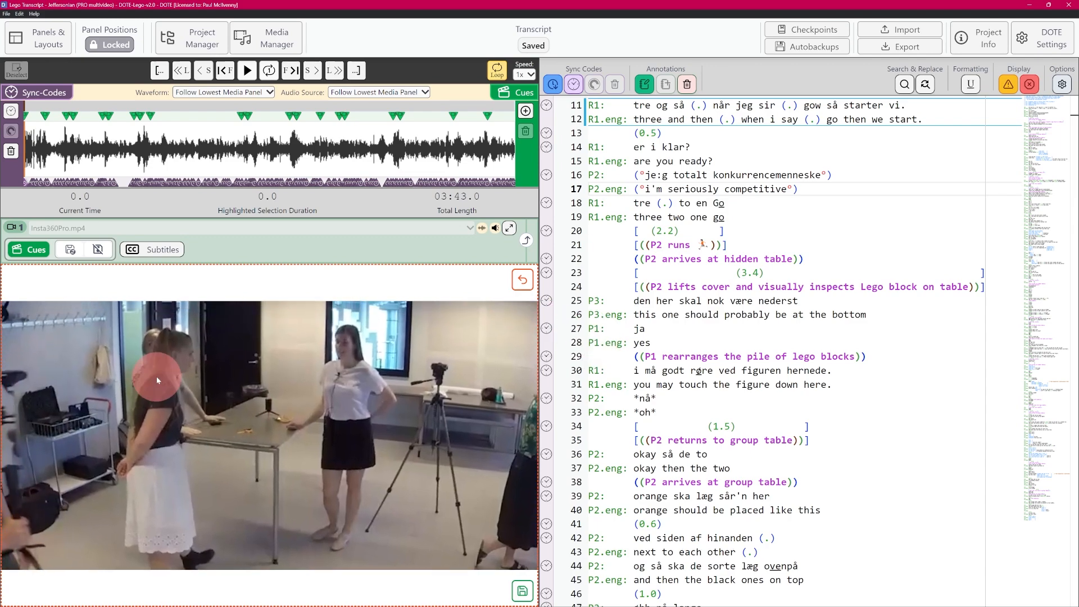
scroll(157, 380, up, 1)
scroll(165, 390, up, 2)
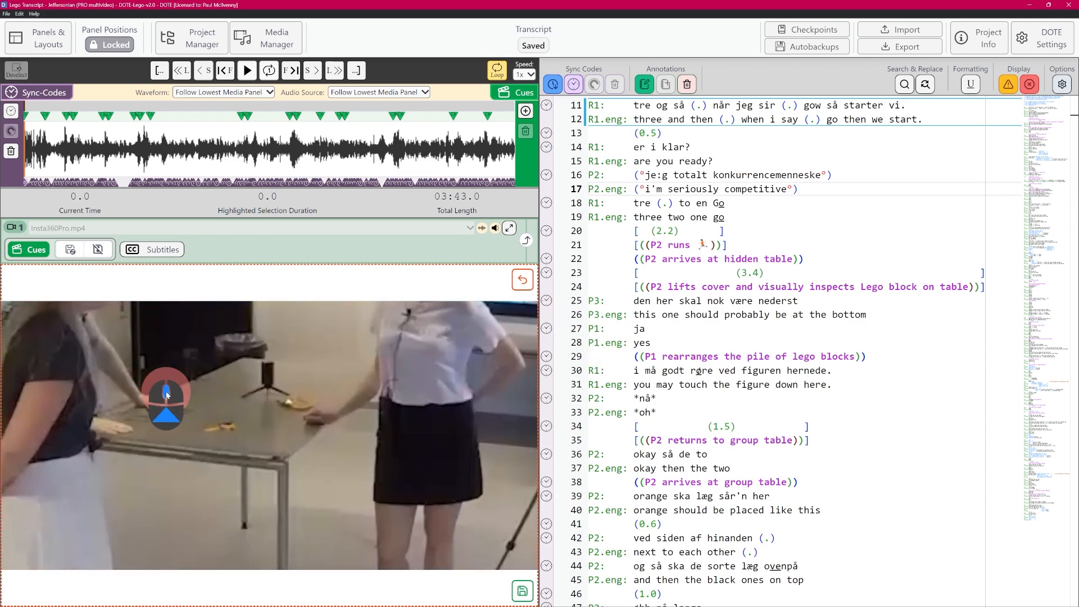
drag(169, 360, 192, 468)
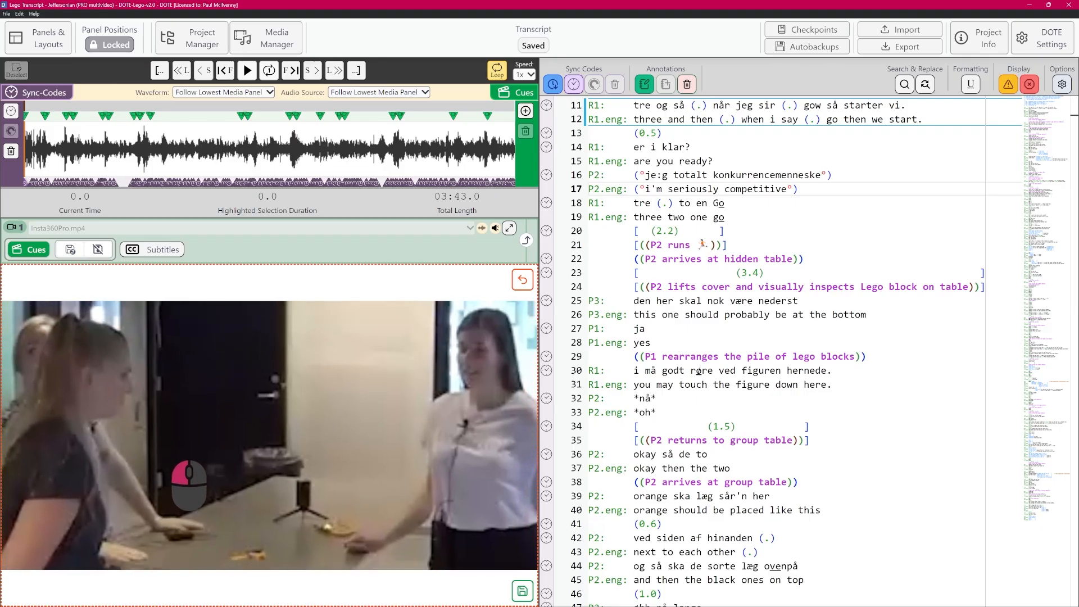
click(522, 592)
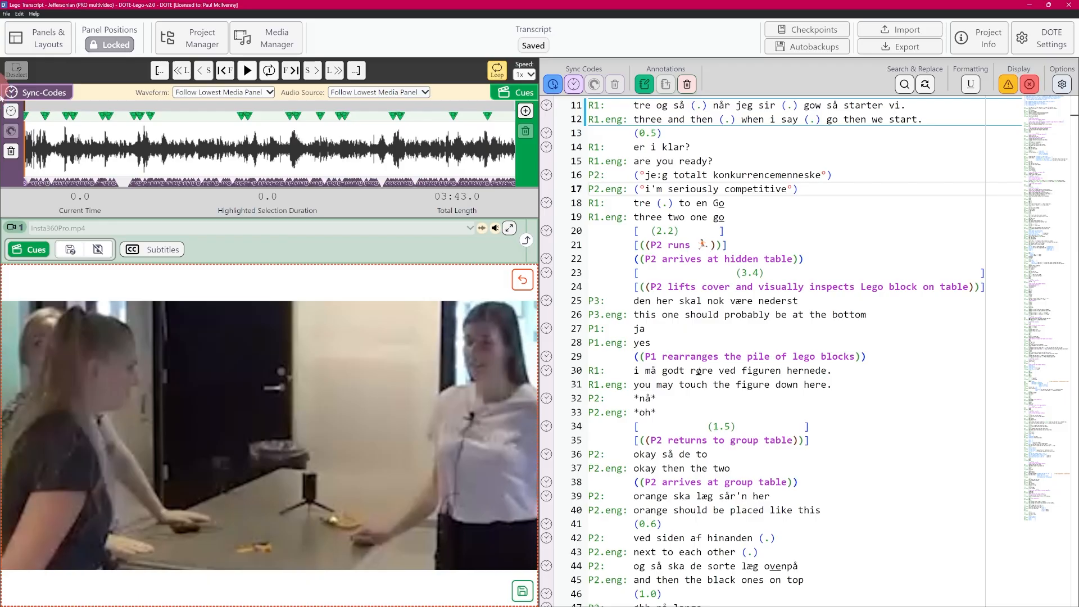
- Check the adjusted view at about 01:11.7, 57.3 and 1.9 seconds on the timeline, and play it briefly to 2.9 seconds
click(27, 118)
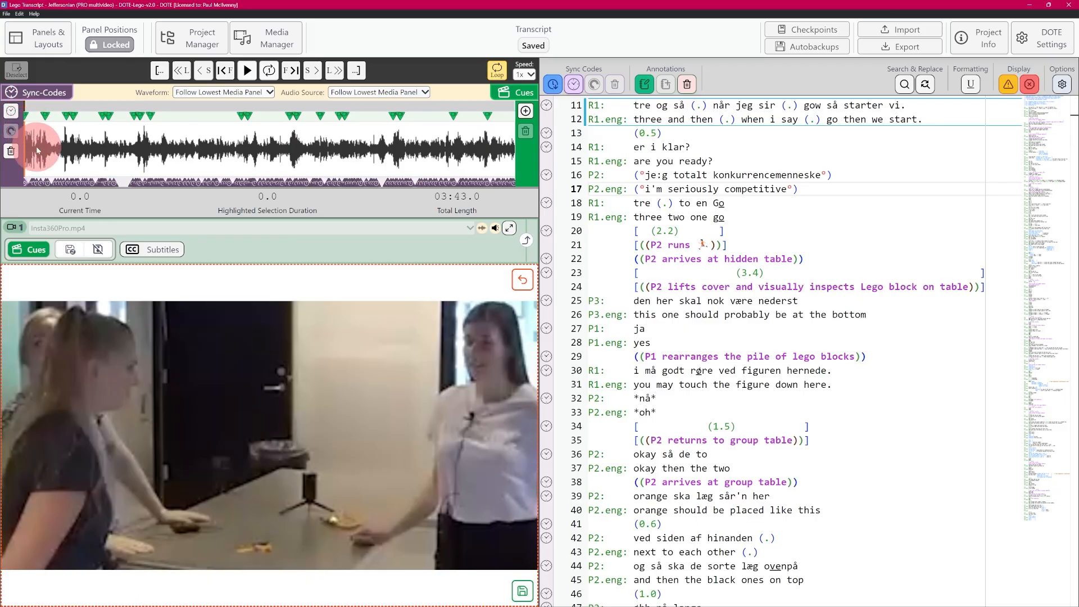
click(181, 129)
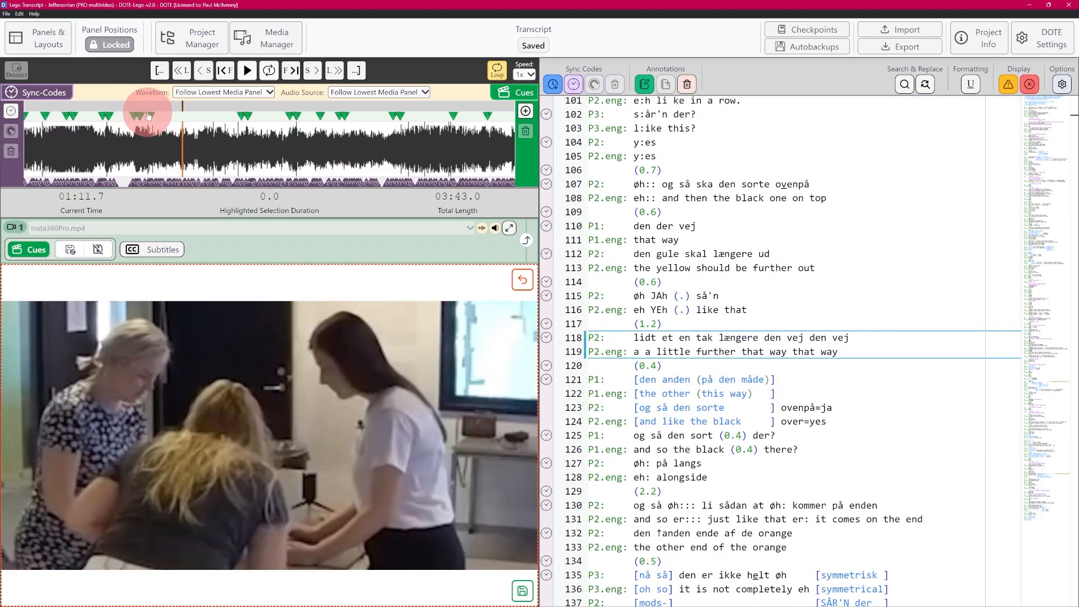
click(149, 116)
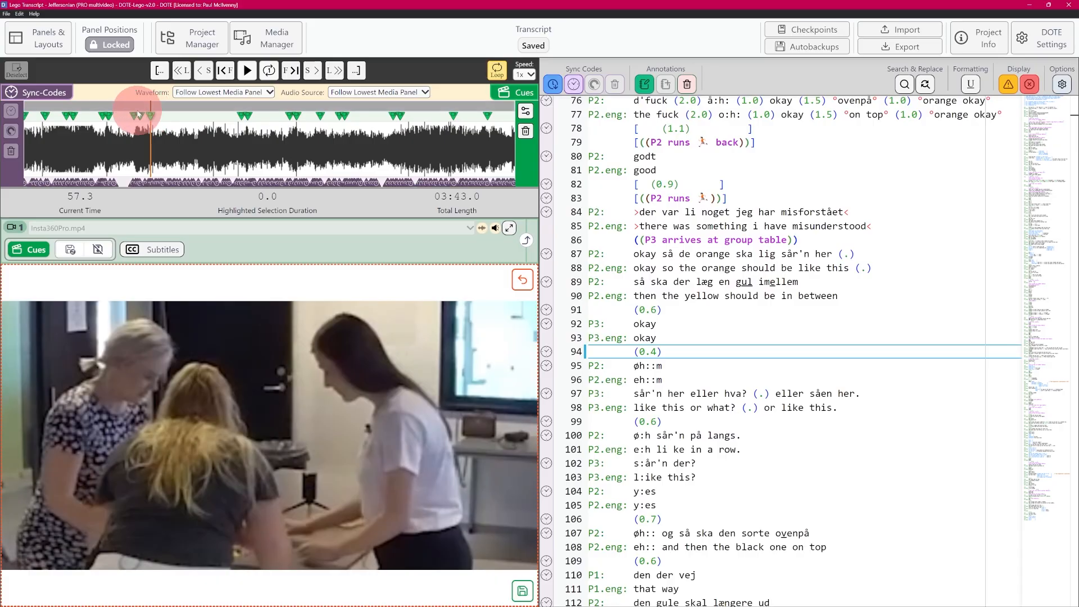
click(29, 128)
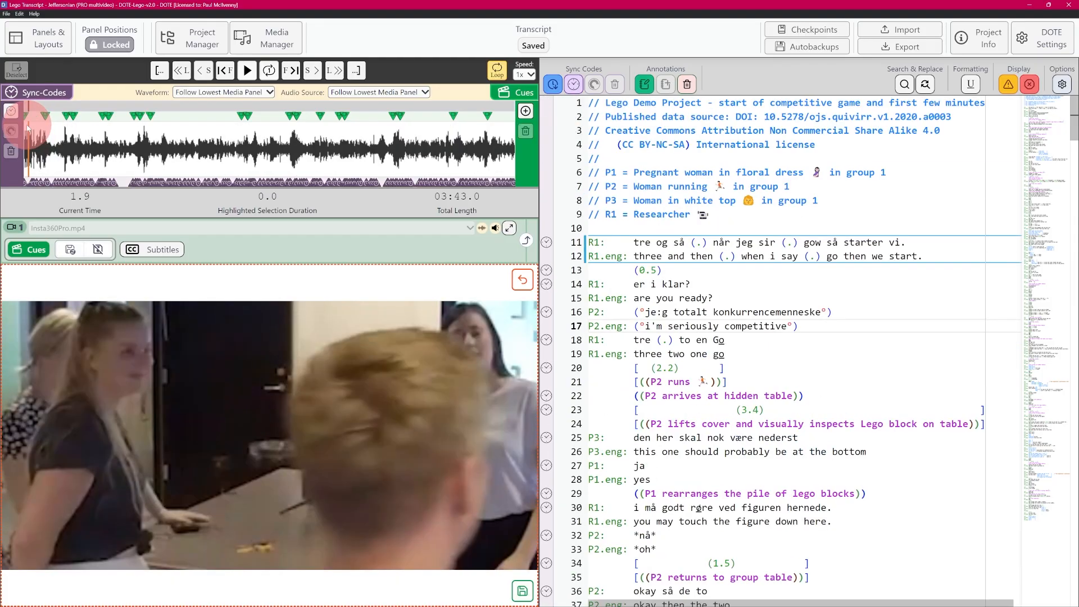
key(ctrl+space)
key(ctrl+space)
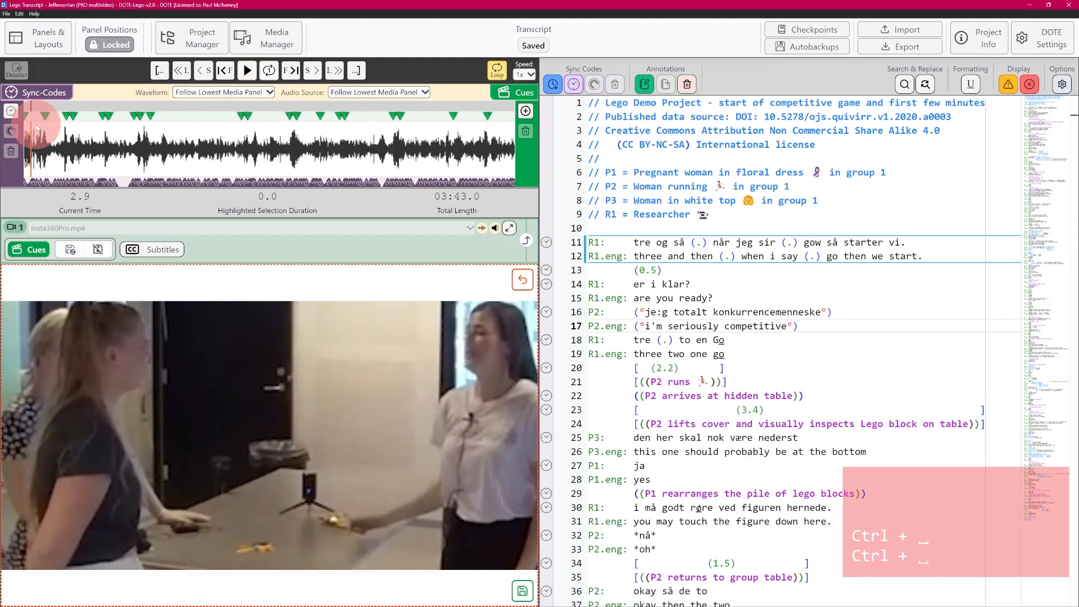
- Reset the unsaved zoom in Media Player 1, view the cue at about 01:03.7, and return the playhead to the start
click(522, 278)
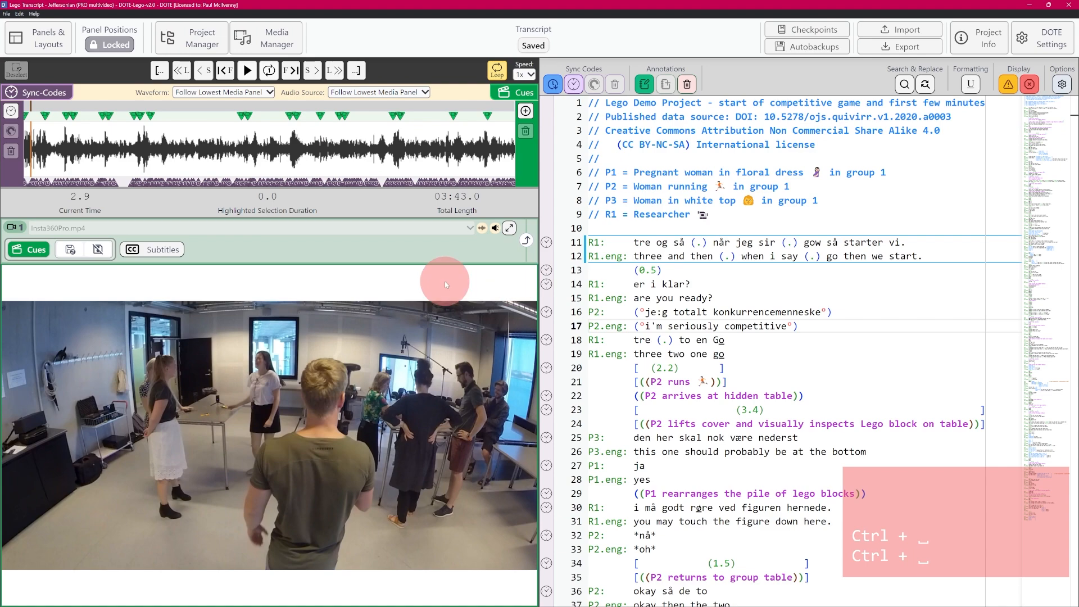
click(161, 120)
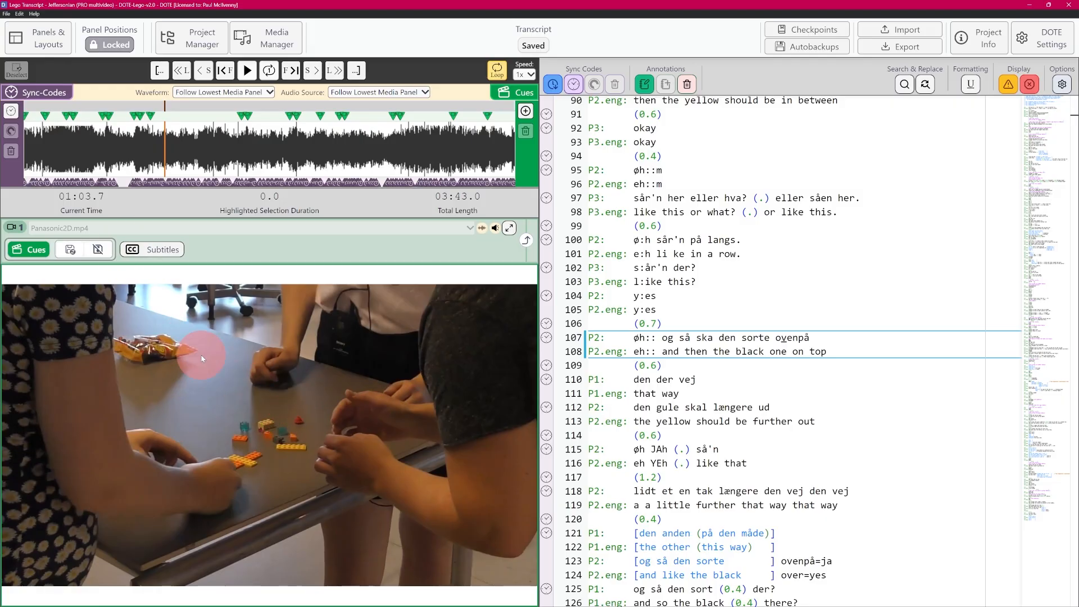
click(37, 137)
click(24, 115)
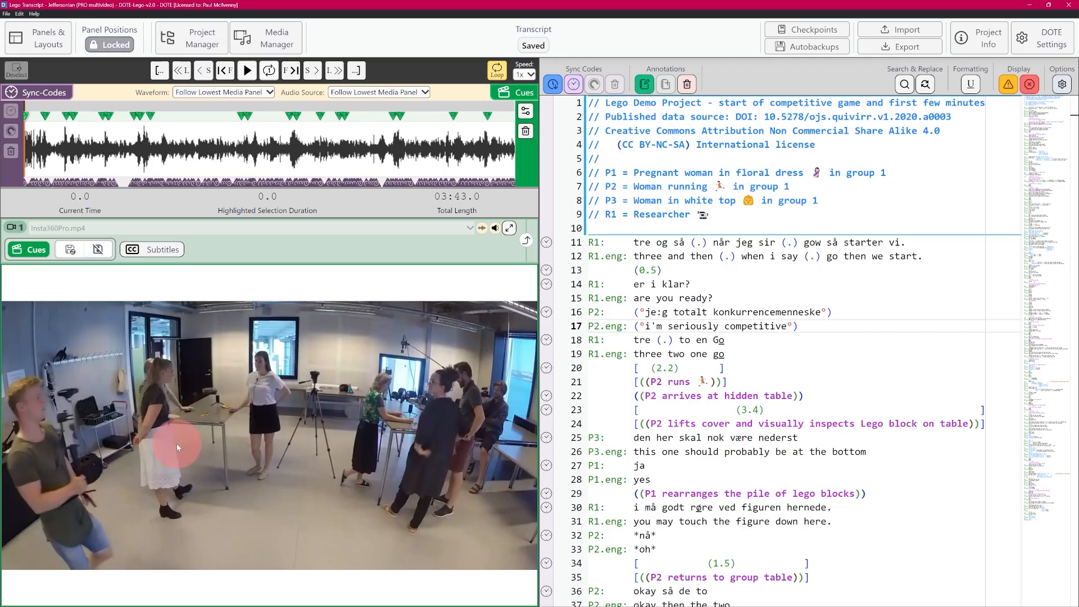
- Apply the default layout Standard with 2 Media Players, and replace it with Standard with 4 Media Players
click(40, 42)
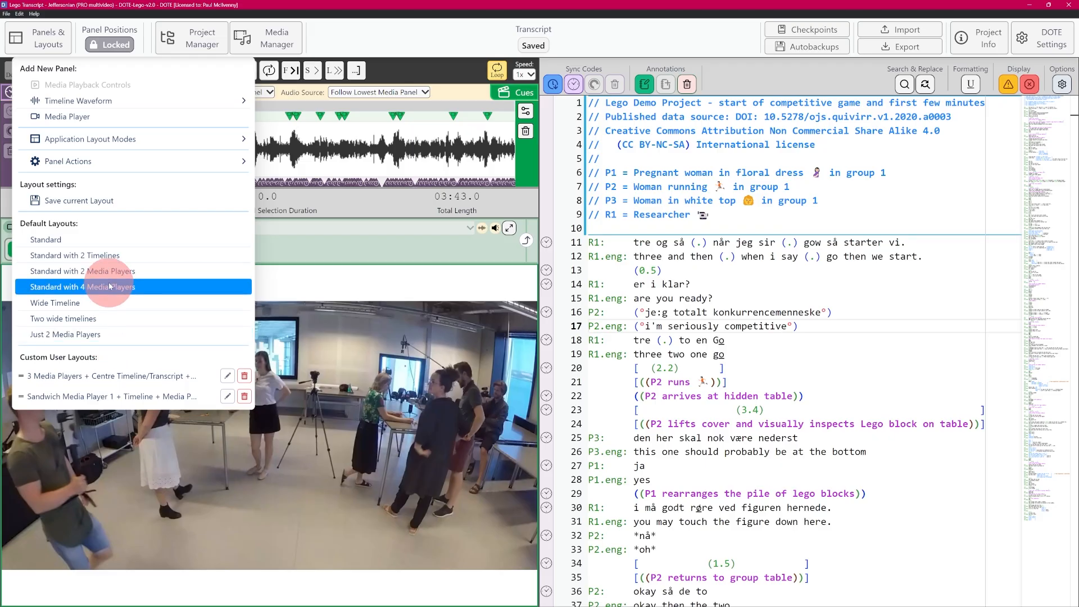
click(145, 276)
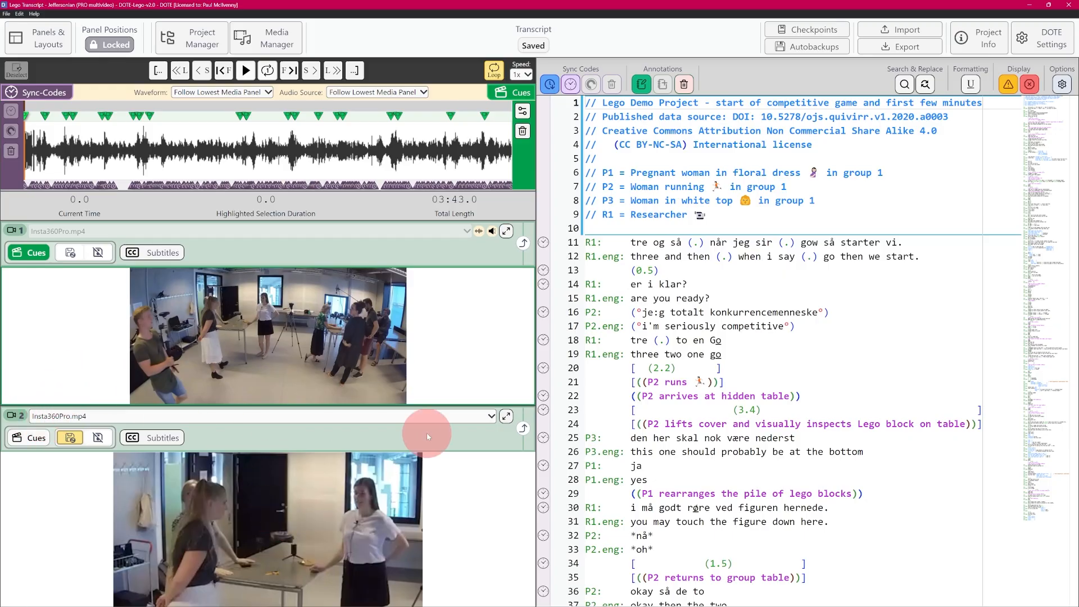
click(37, 44)
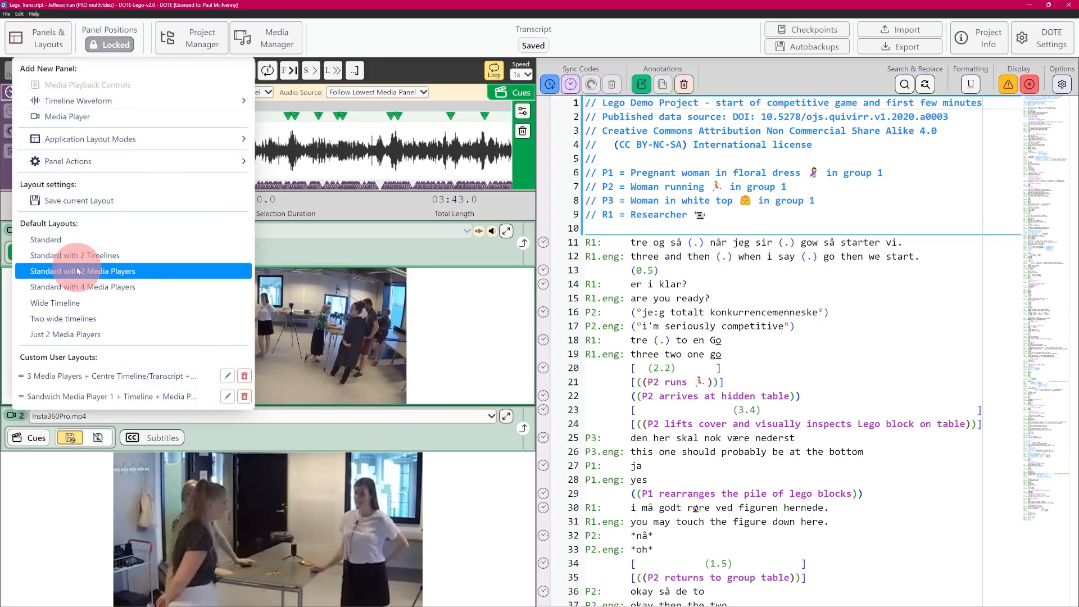
click(140, 288)
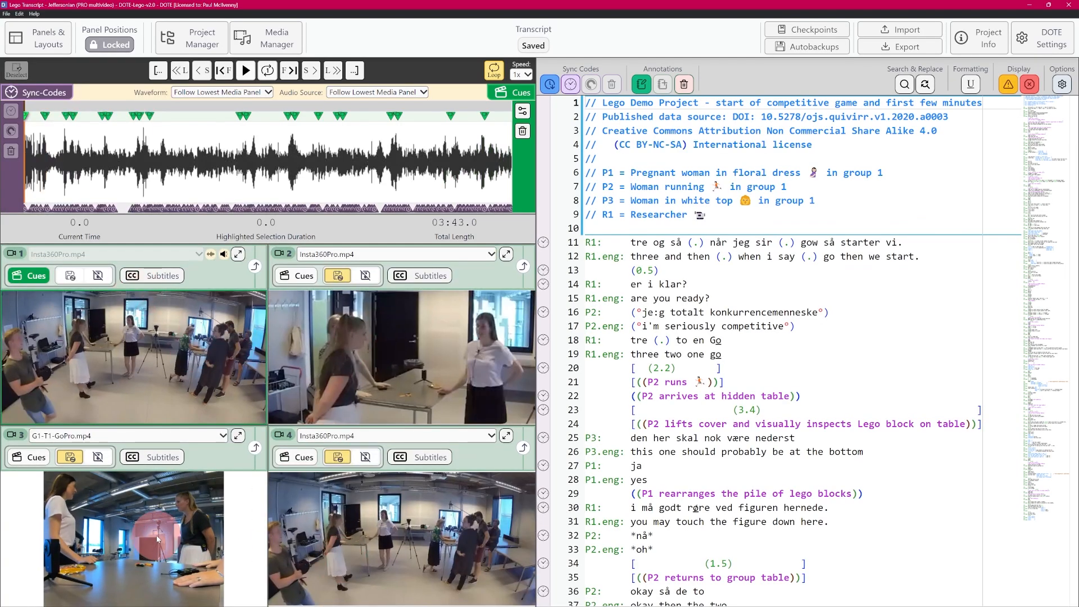
- Play all four Media Players together with Media Player 1 following the video cues, and pause at about 3.2 seconds
click(26, 274)
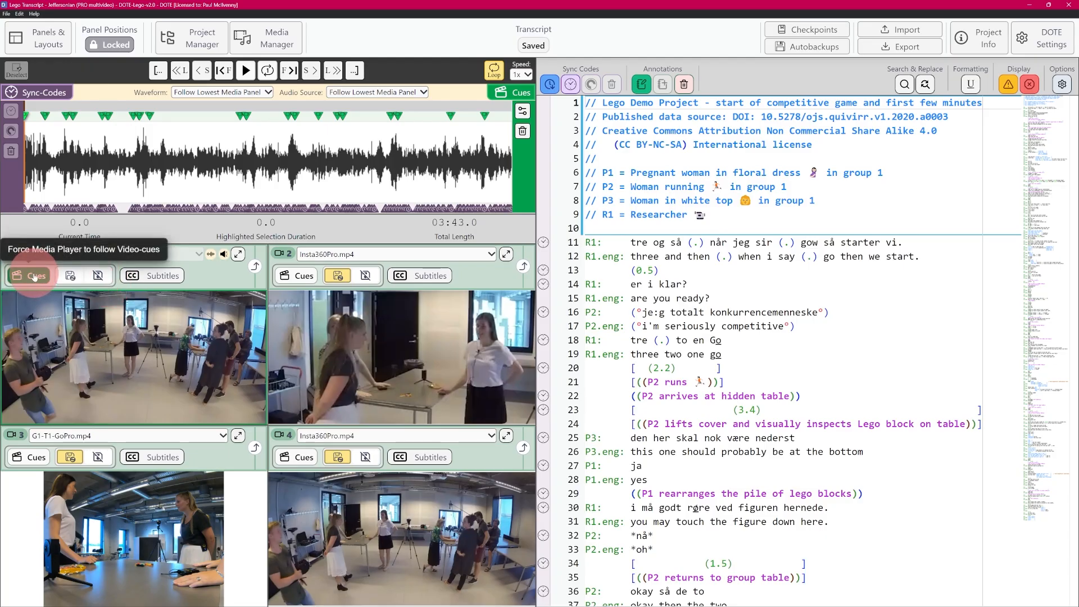
click(30, 275)
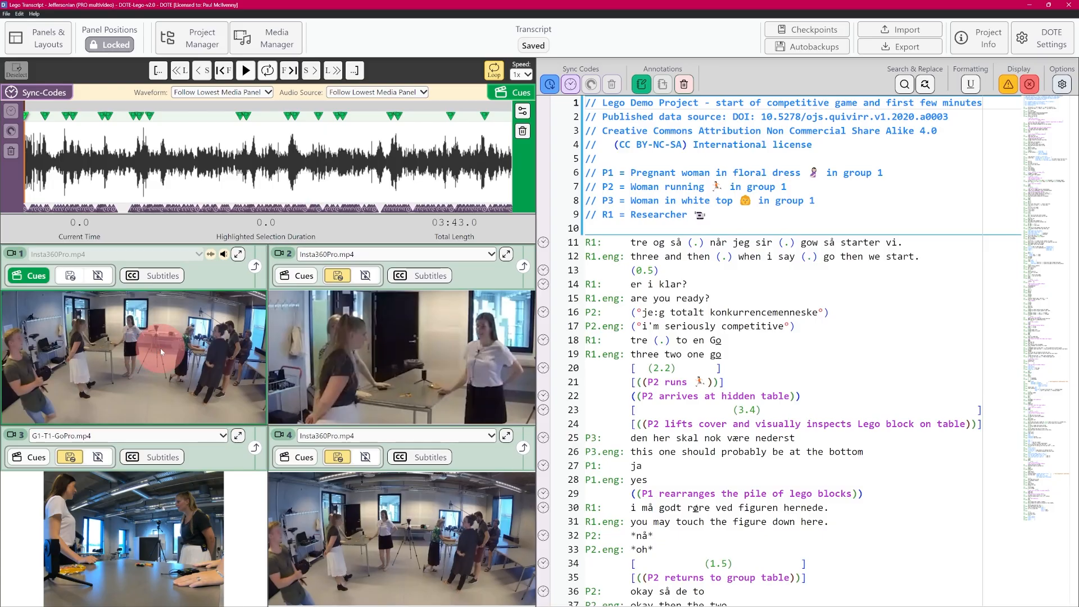
key(ctrl+space)
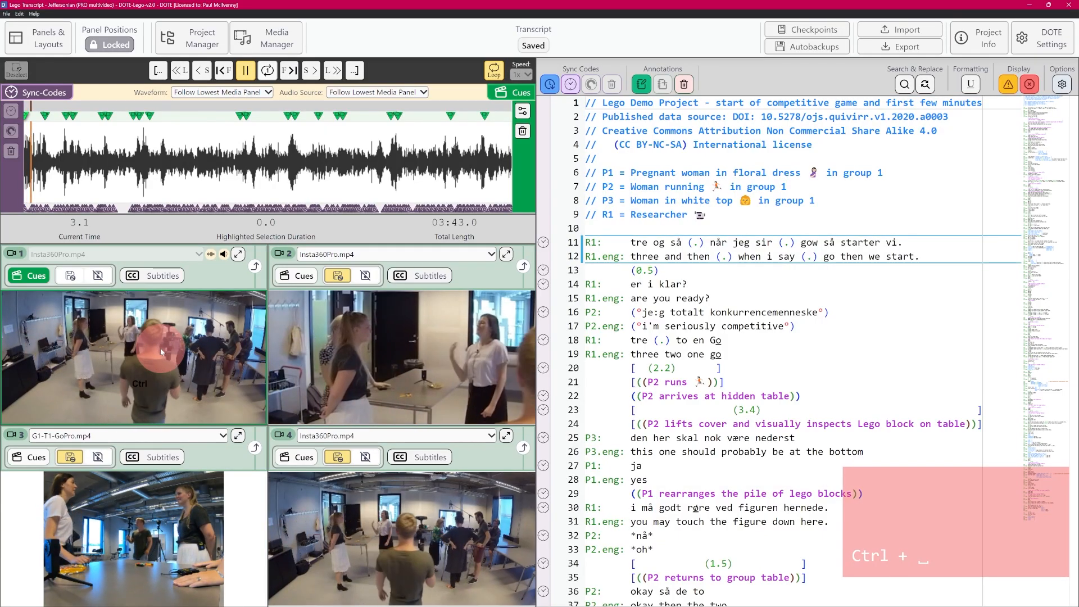
key(ctrl+space)
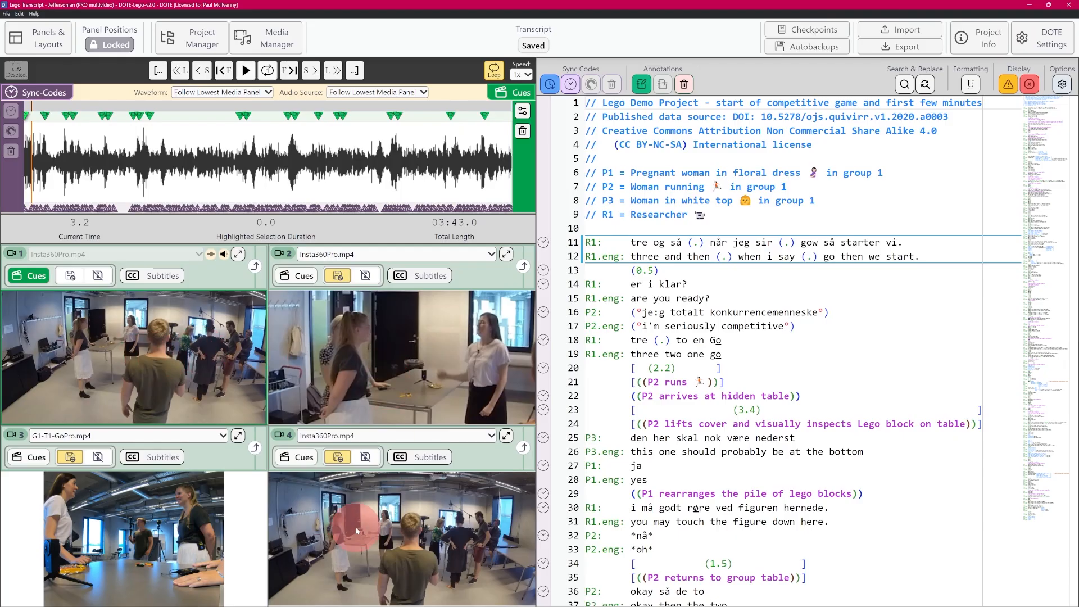
- Apply the Standard default layout, and reduce the timeline's height to enlarge Media Player 1
click(47, 39)
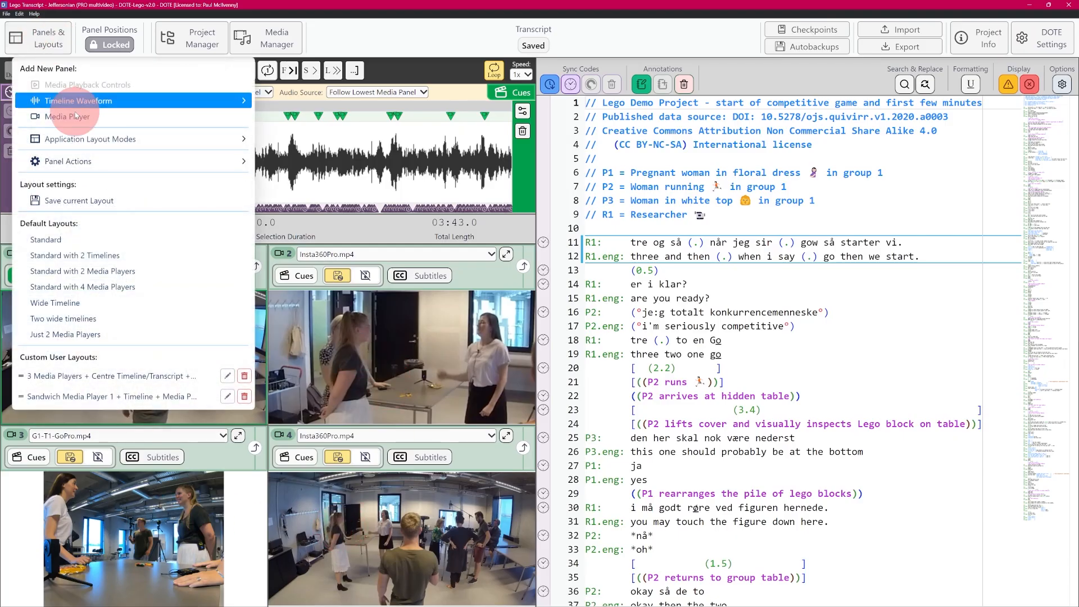
click(116, 244)
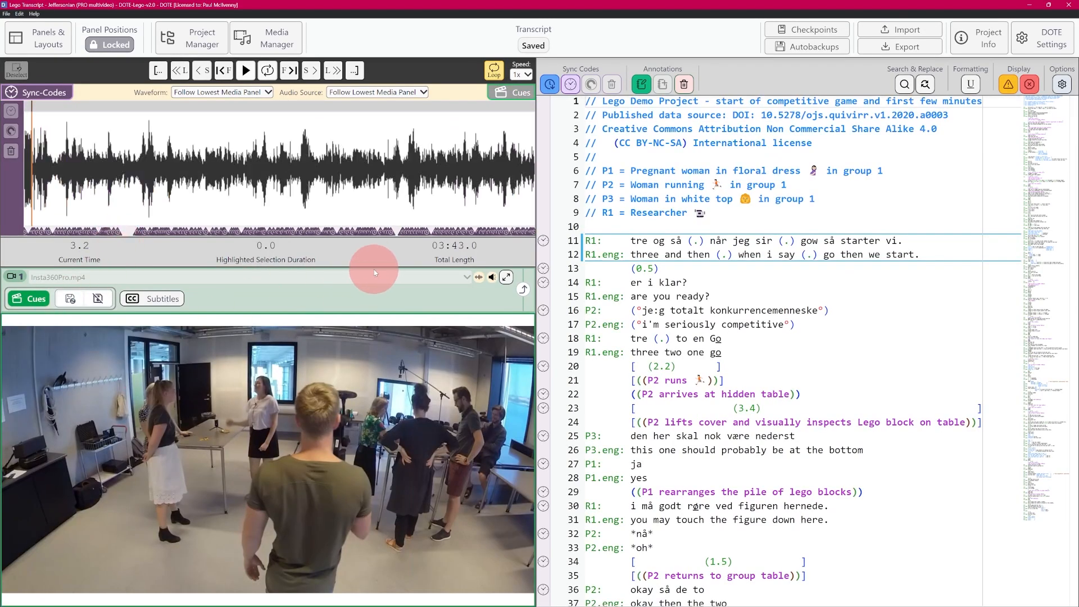
drag(375, 273, 385, 194)
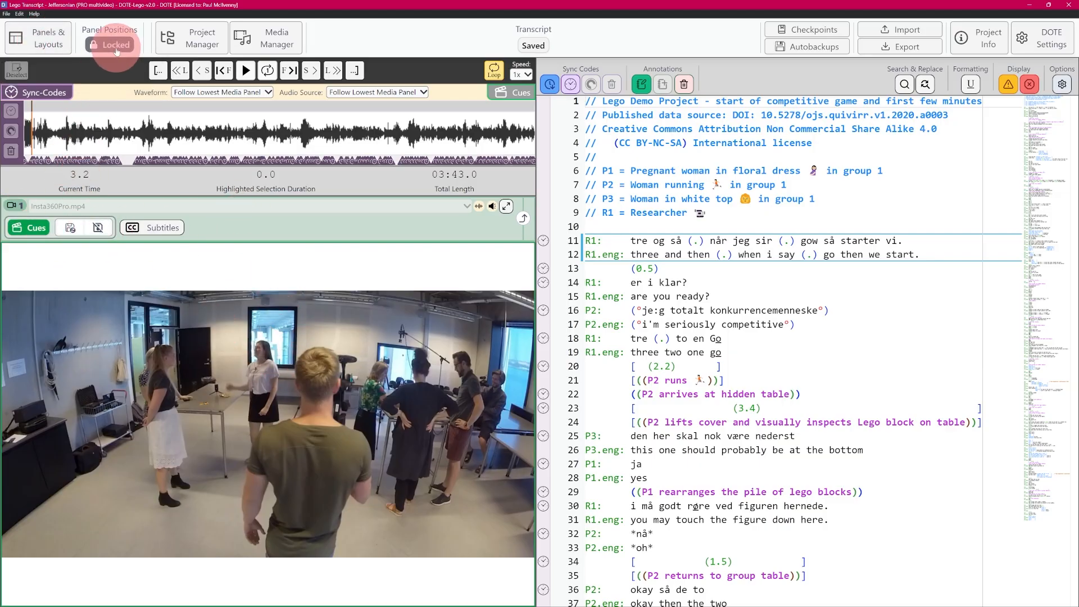
- Add a second Media Player panel and dock it below Media Player 1
click(36, 40)
mouse_move(89, 100)
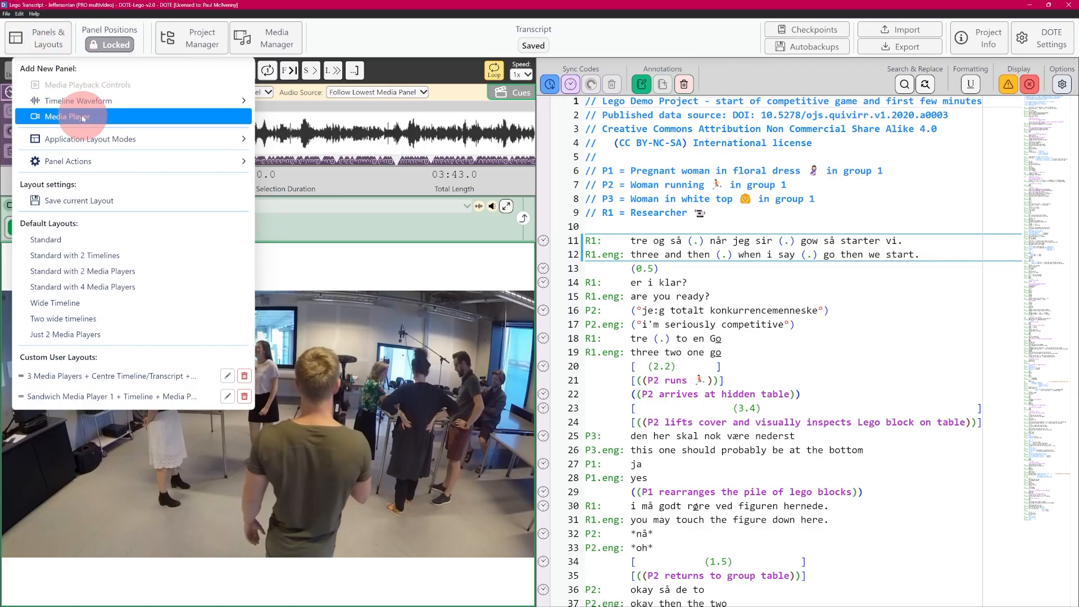
click(87, 118)
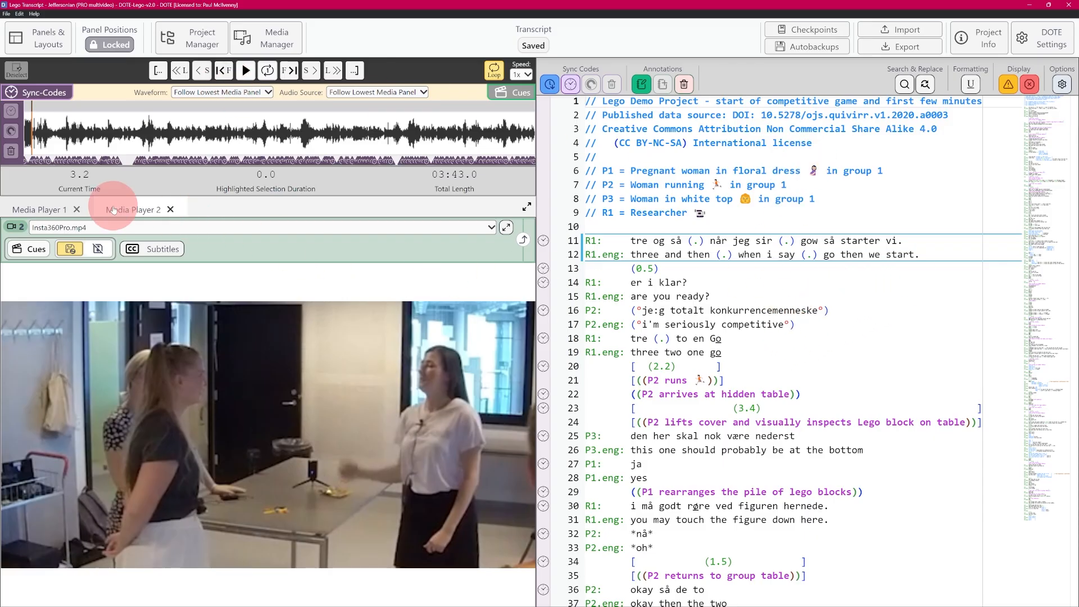
drag(145, 211, 374, 557)
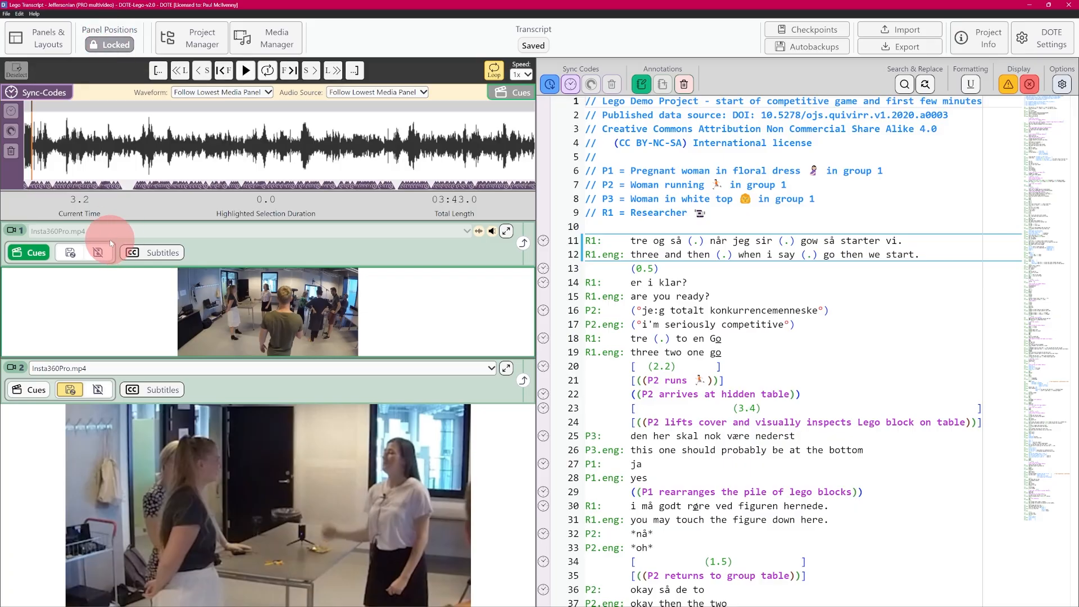
- Make the panel positions movable, and dock Media Player 2 first in its own column beside the transcript, then as a tab with it
click(111, 43)
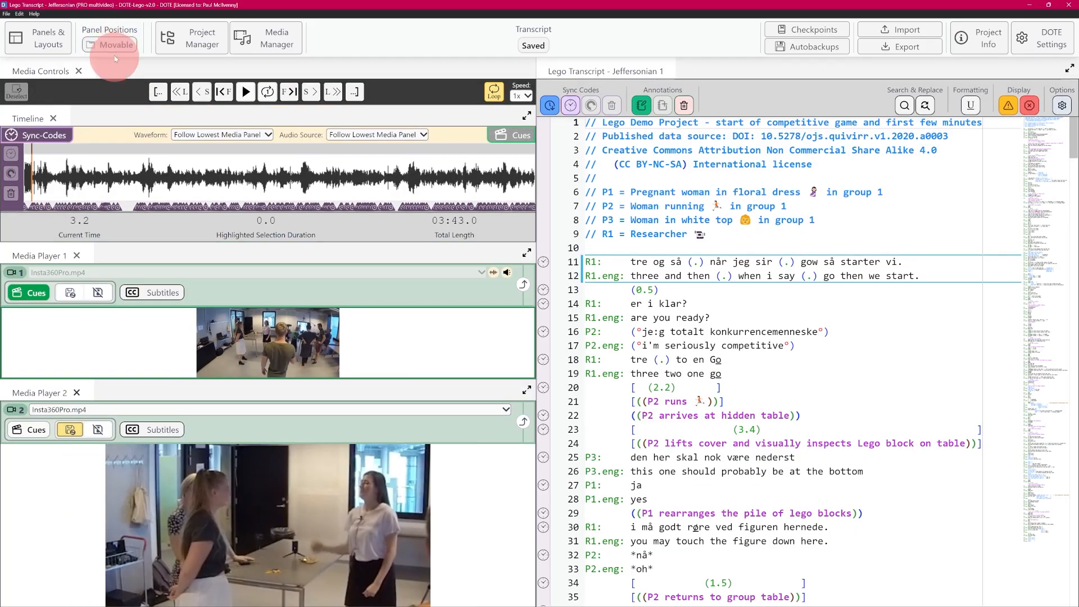
drag(39, 393, 1050, 284)
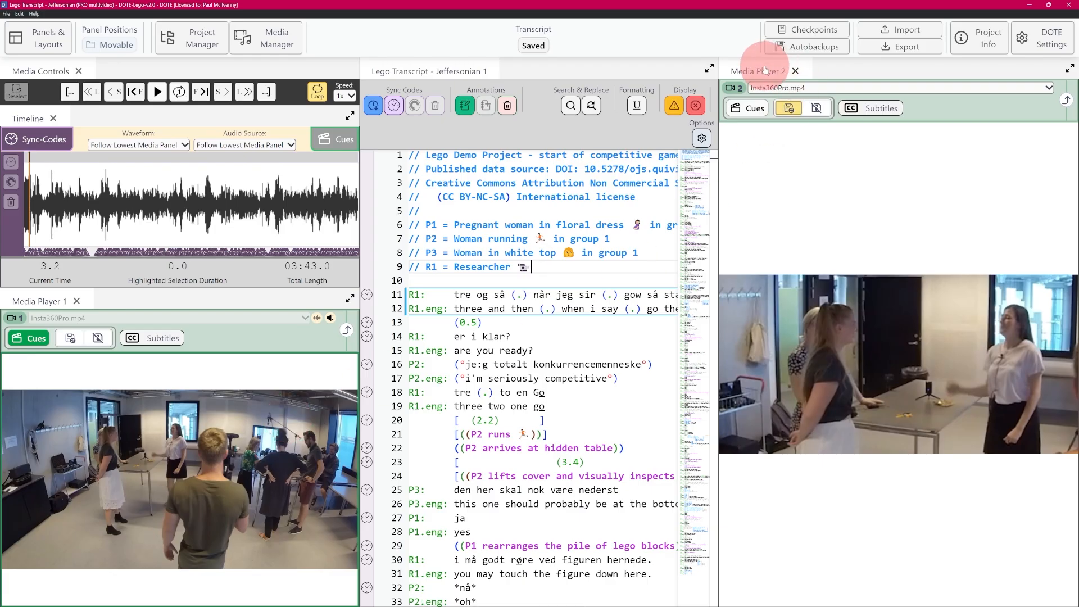
drag(724, 77, 540, 65)
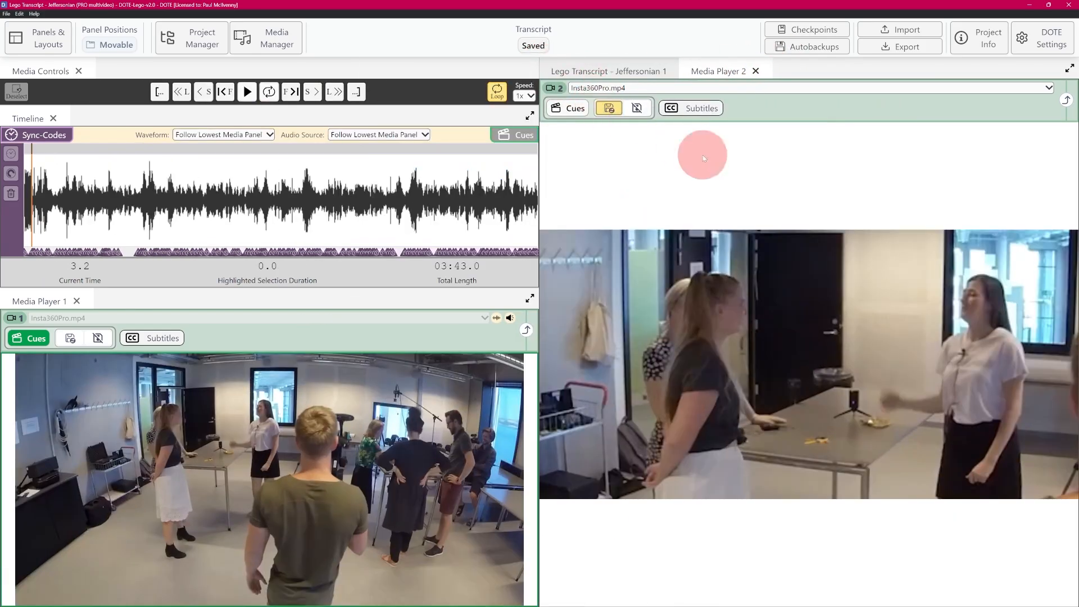
- View the transcript and Media Player 2 tabs in turn, and dock Media Player 2 back below Media Player 1
click(621, 71)
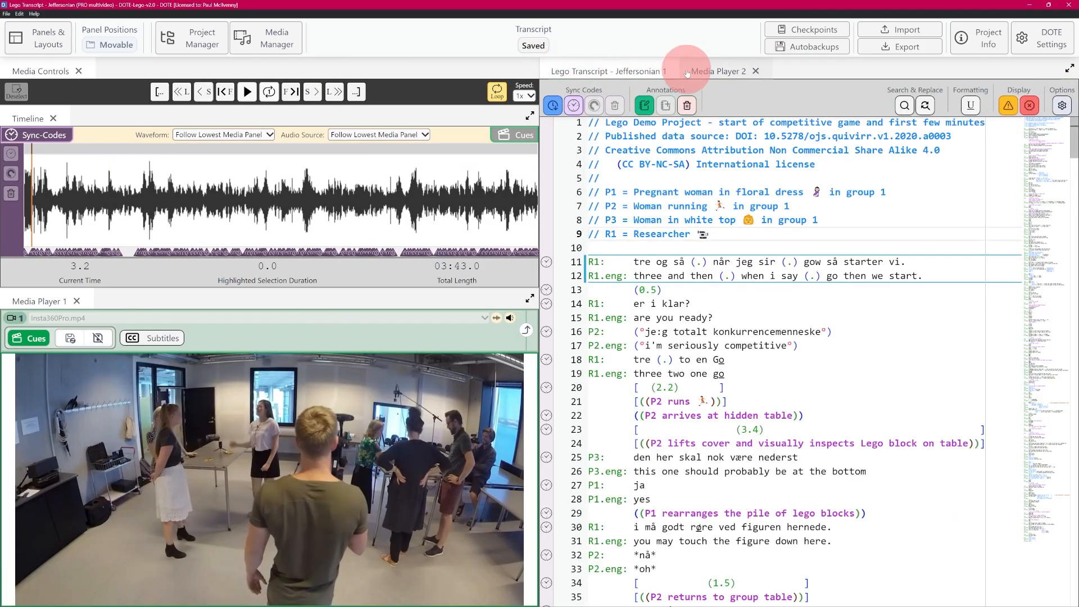
click(728, 71)
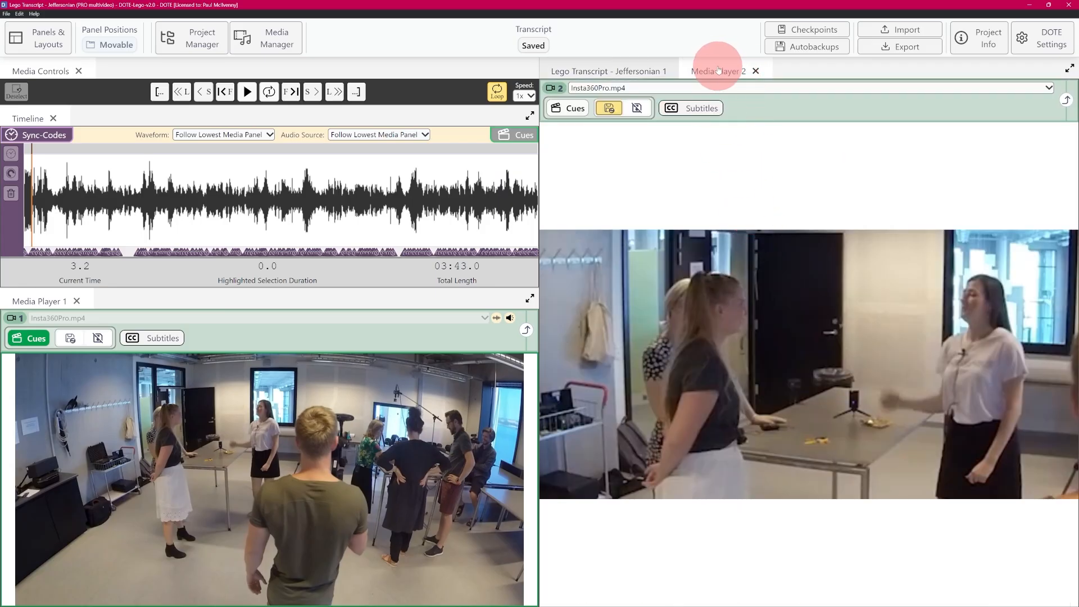
drag(719, 70, 217, 559)
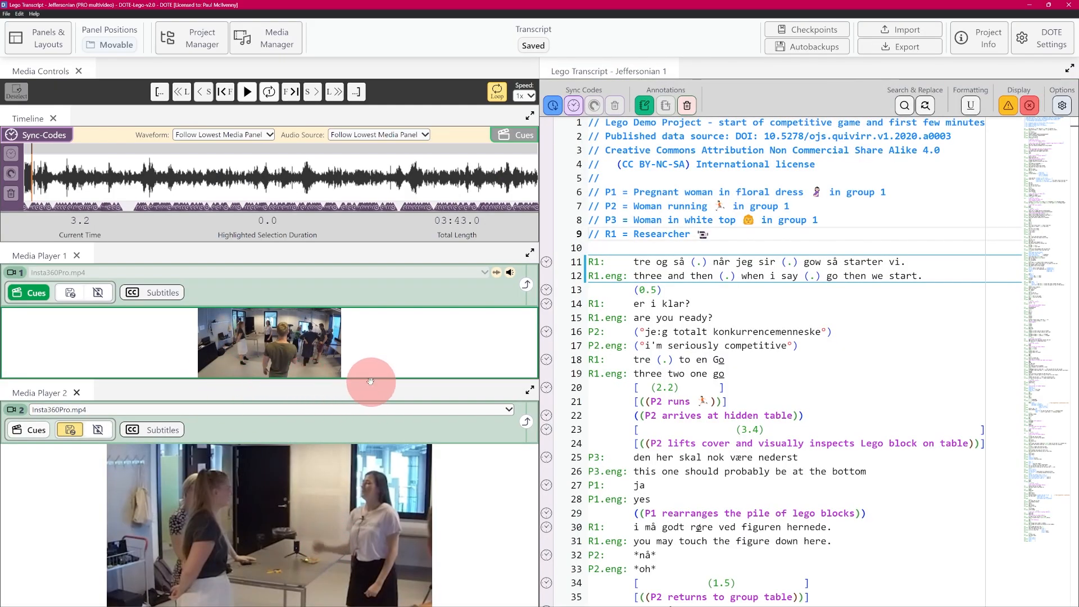
- Enlarge Media Player 1 by lowering its boundary with Media Player 2, and lock the panel positions
drag(377, 381, 379, 432)
click(116, 45)
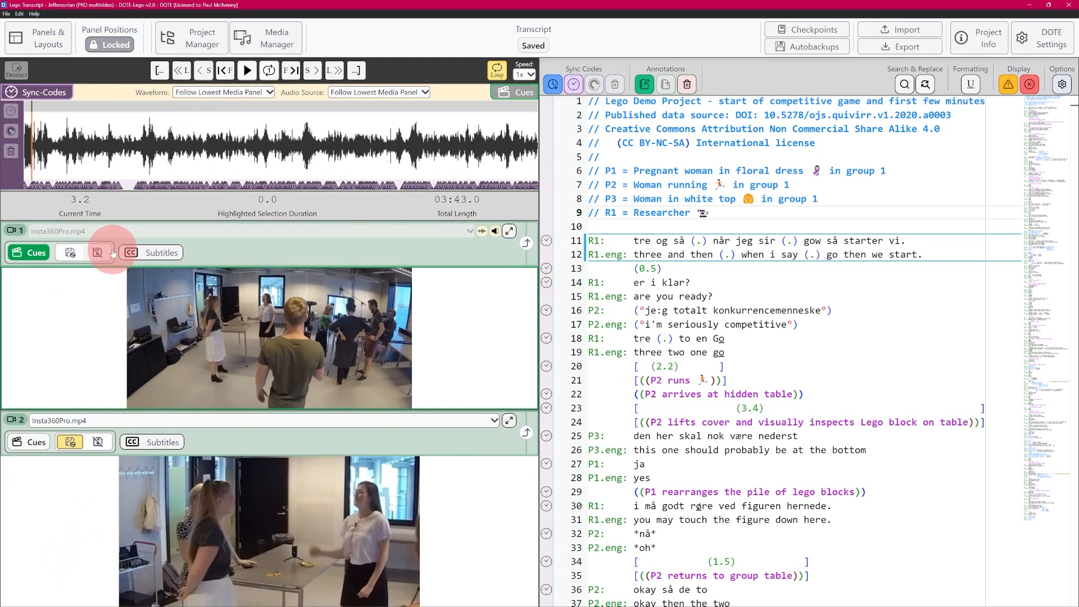
- Collapse and reveal again the optional controls of Media Players 1 and 2, checking the available panel actions in between
click(526, 432)
click(526, 243)
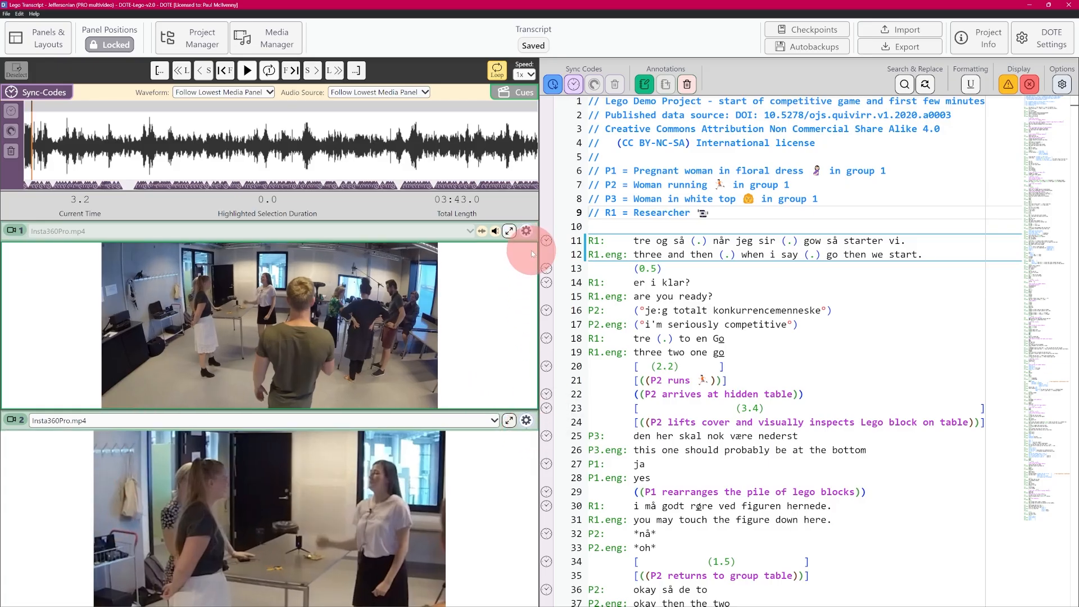
click(35, 39)
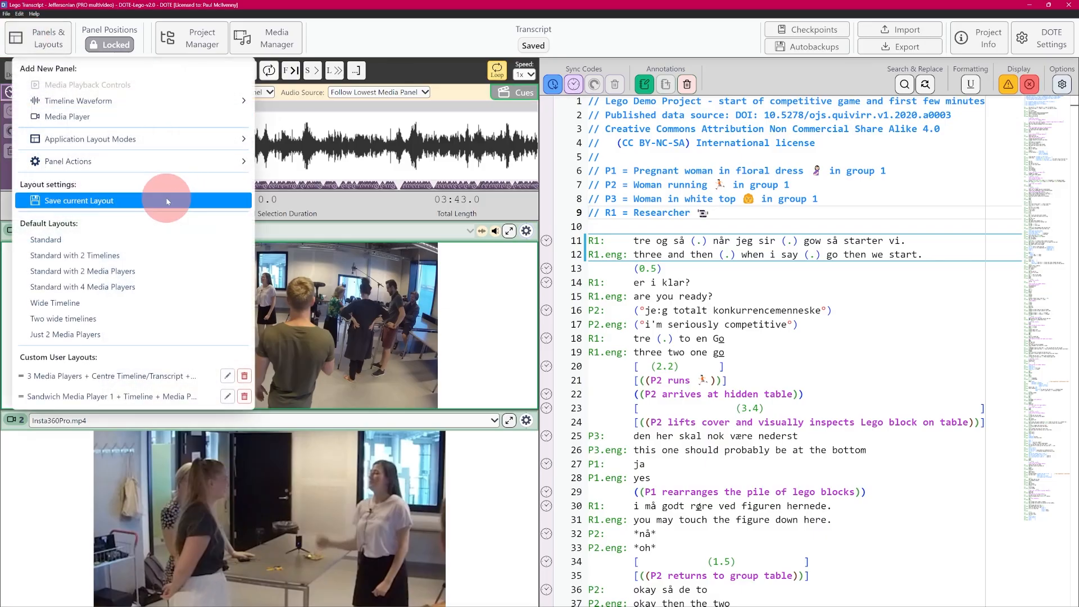
mouse_move(182, 161)
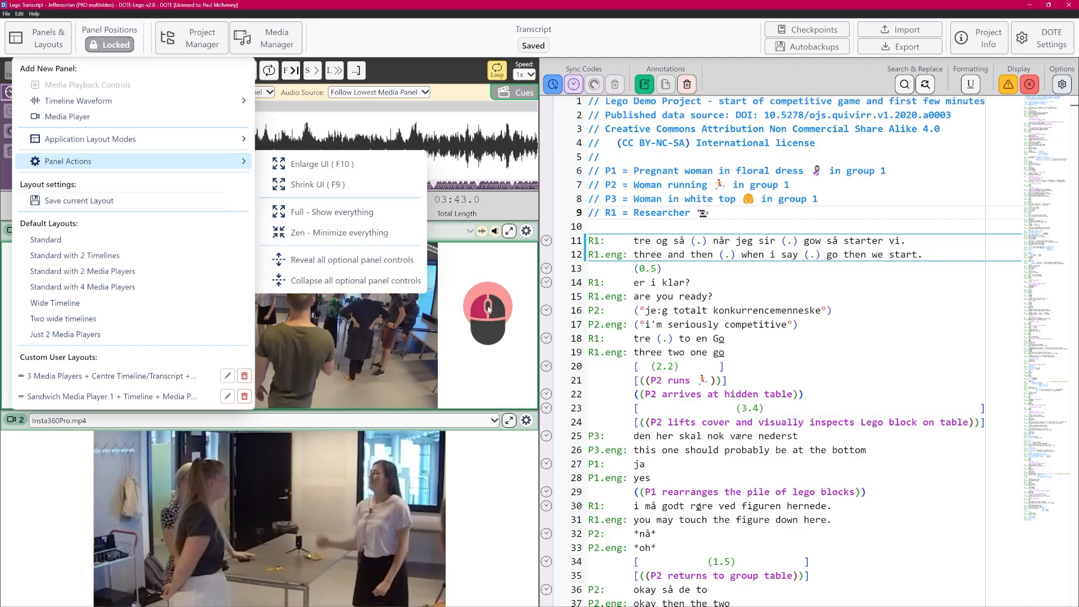
click(527, 231)
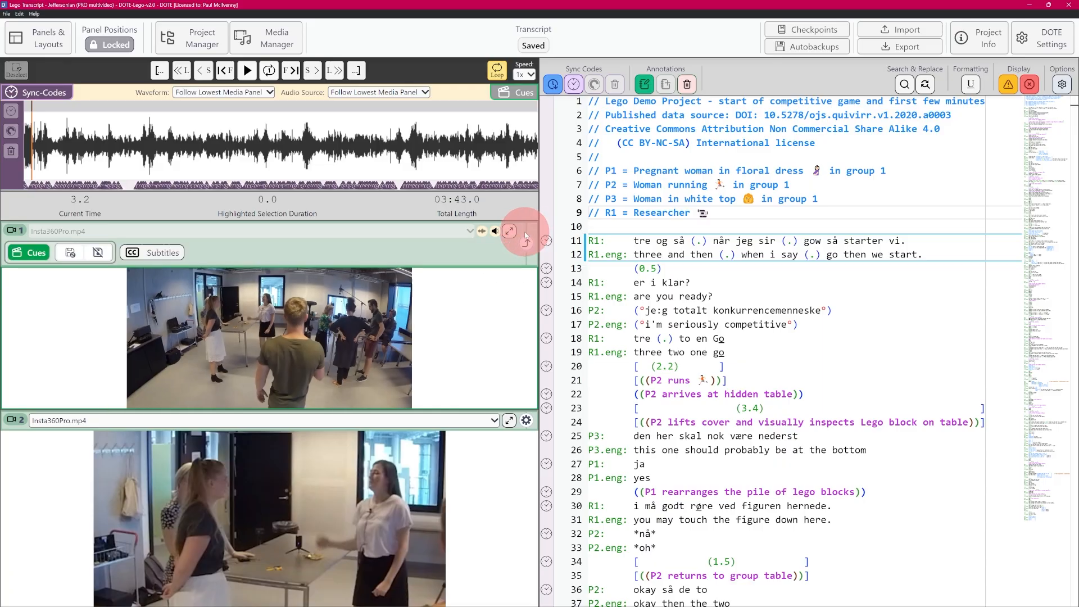
click(526, 420)
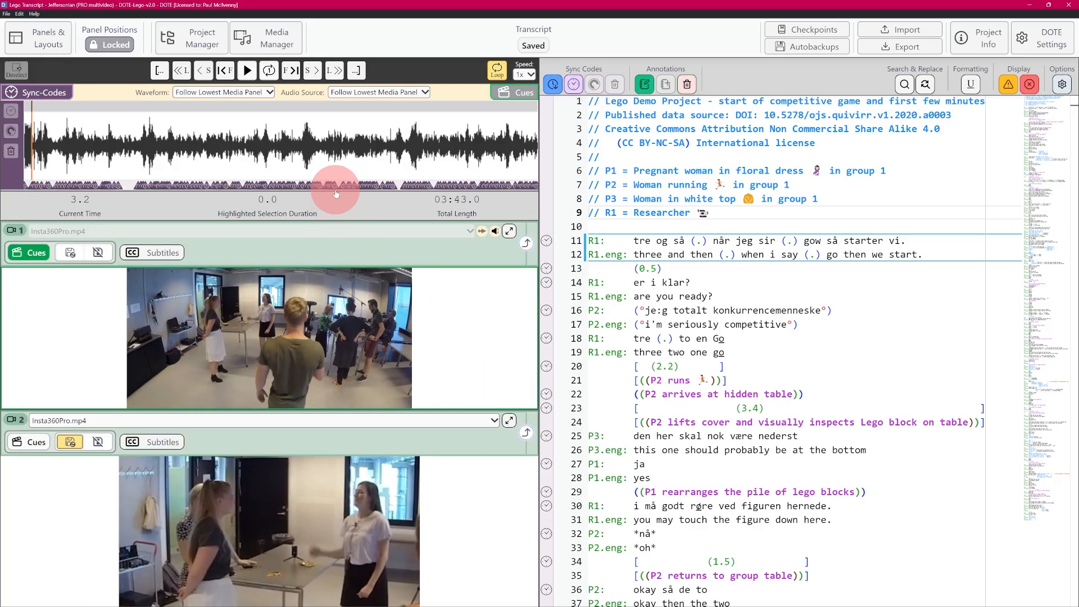
- Apply the custom layout beginning "3 Media Players + Centre Timeline/Transcript", and review the project's media files in the Media Manager
click(43, 43)
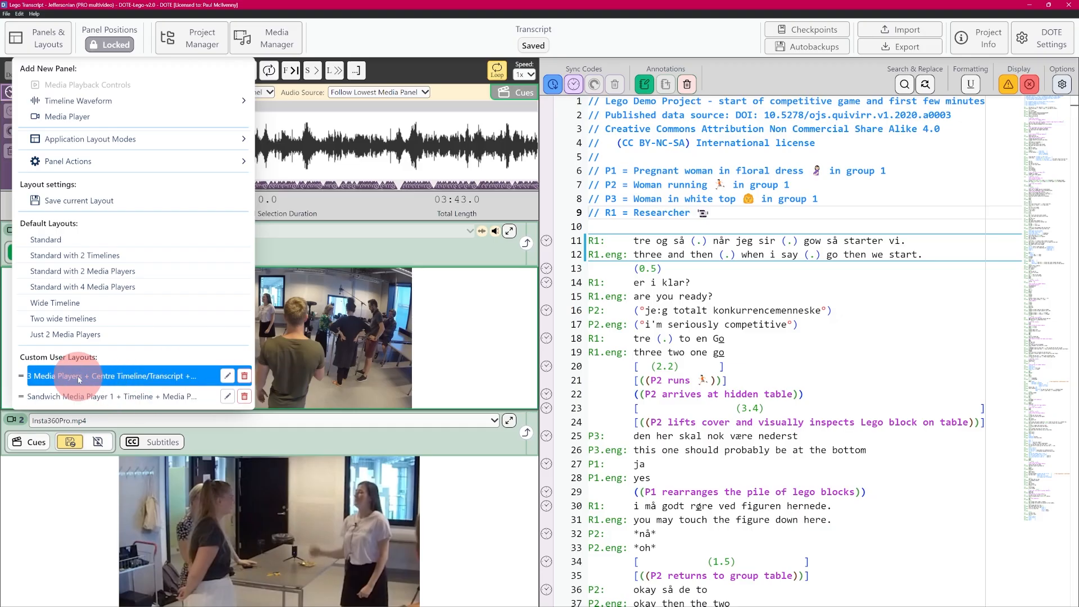
click(131, 377)
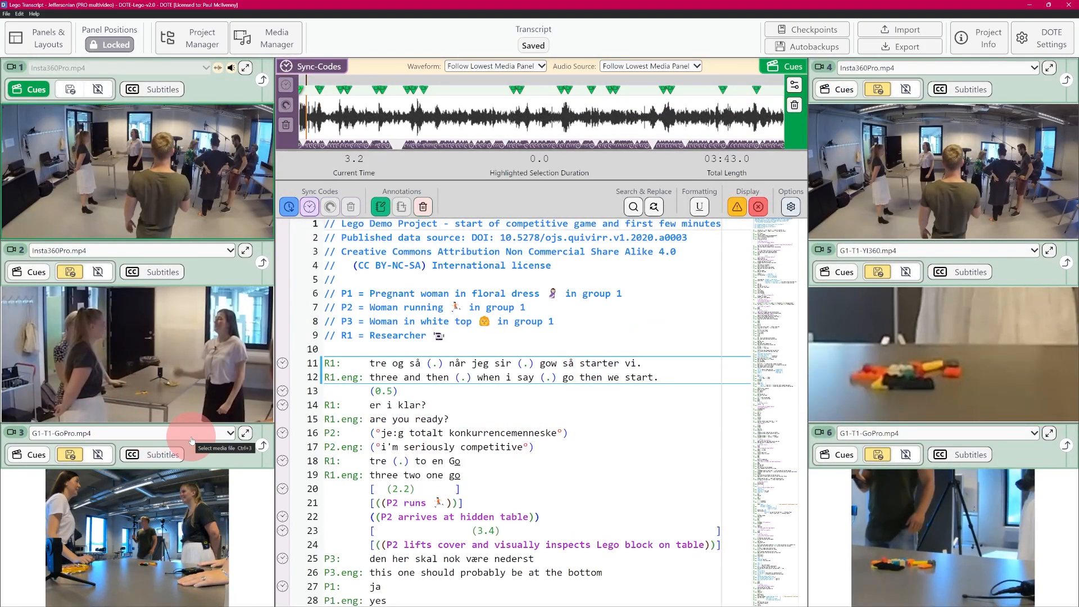
click(286, 45)
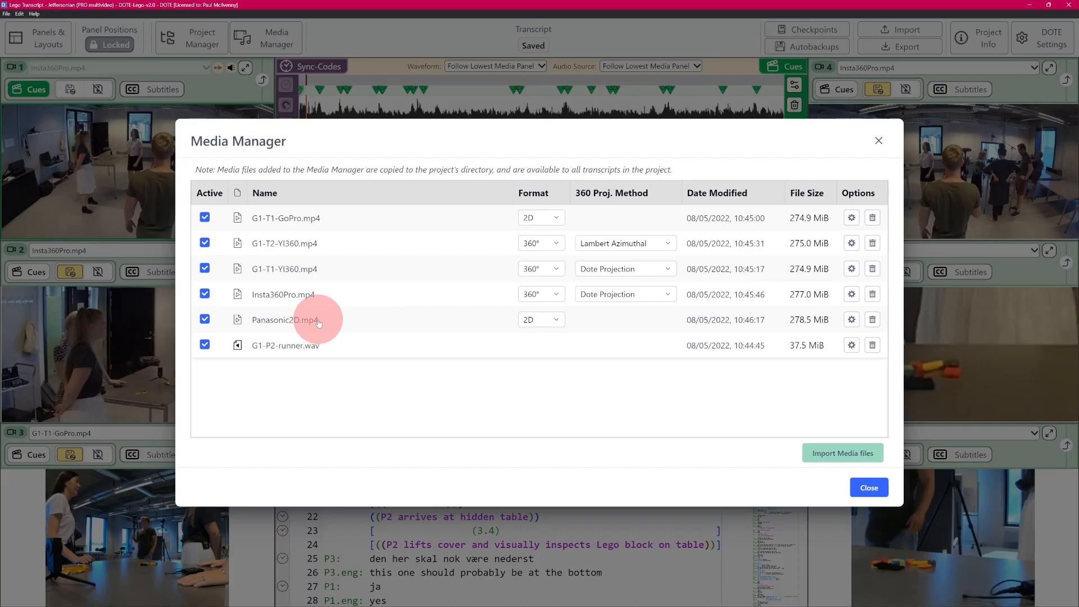
click(869, 487)
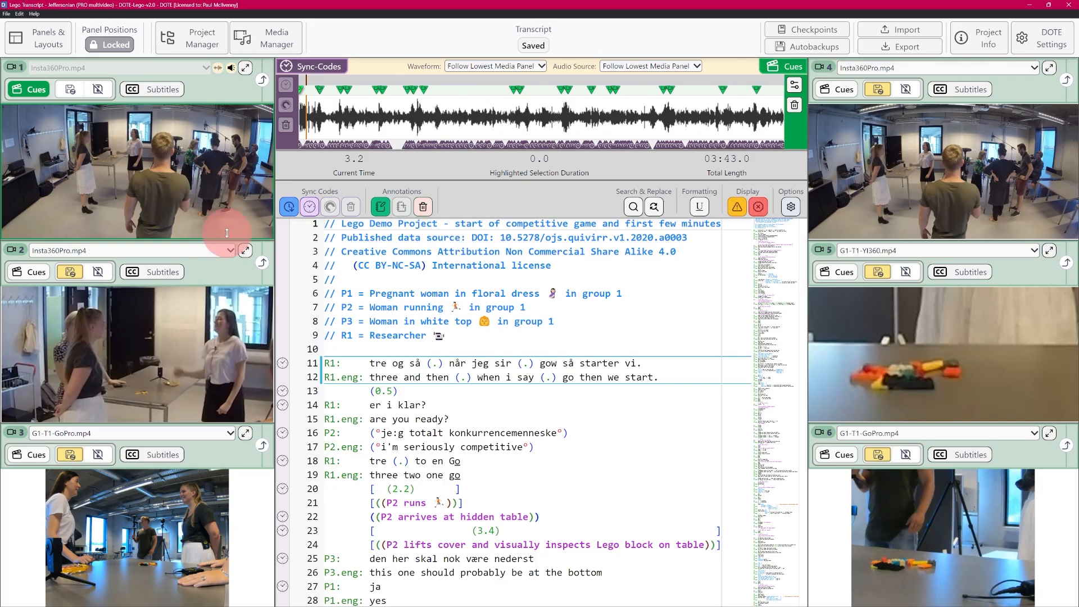
- Apply the custom layout beginning "Sandwich Media Player 1 + Timeline", and hide and reshow the video cues in the timeline
click(46, 44)
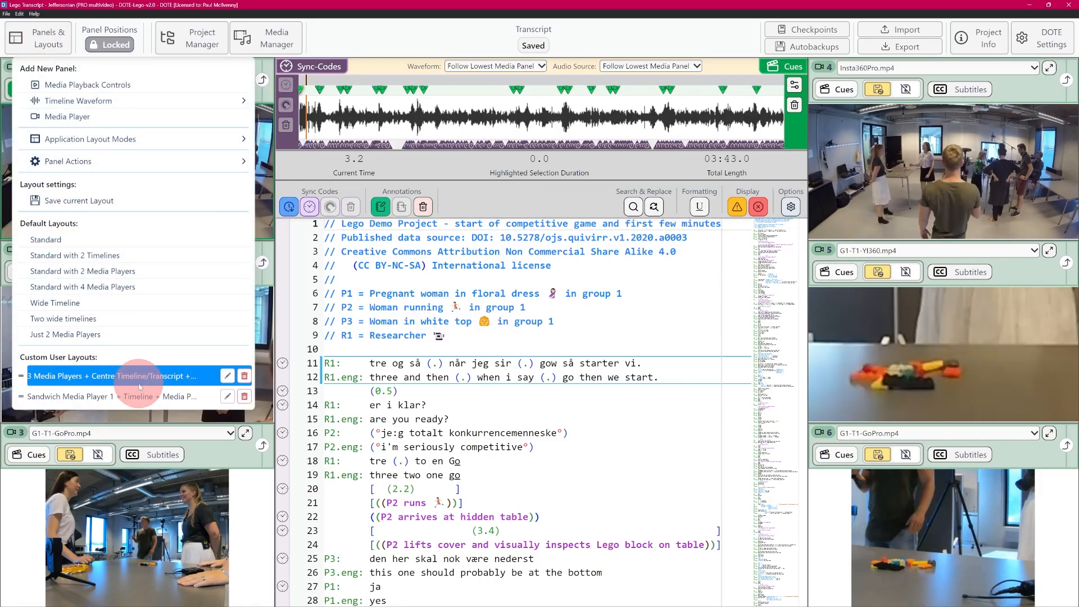
click(145, 403)
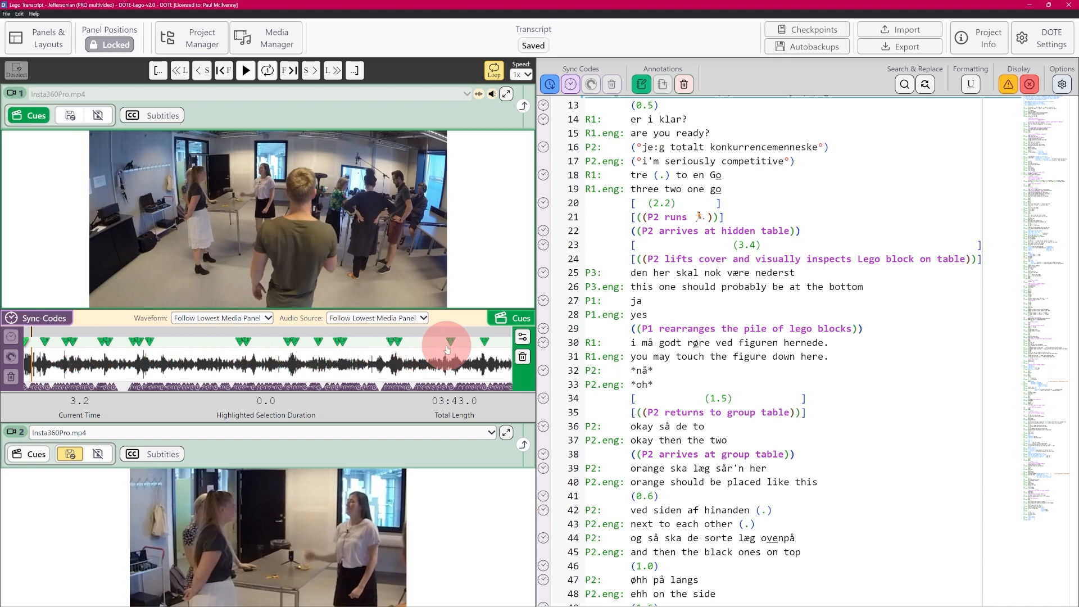
click(511, 318)
click(510, 318)
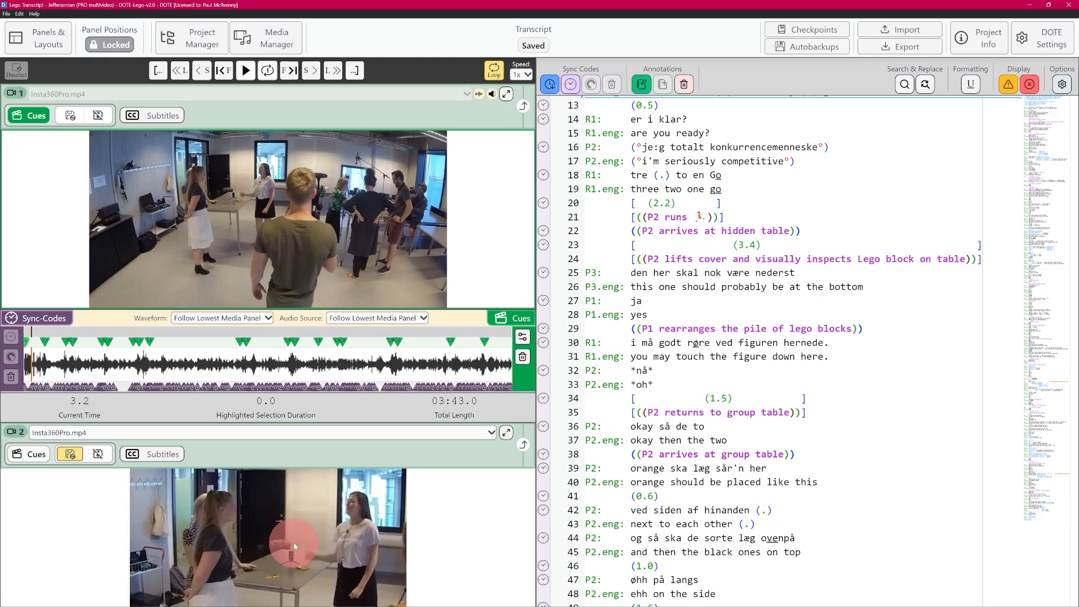
- Apply the Just 2 Media Players default layout, and switch the panel positions to movable and back to locked
click(33, 38)
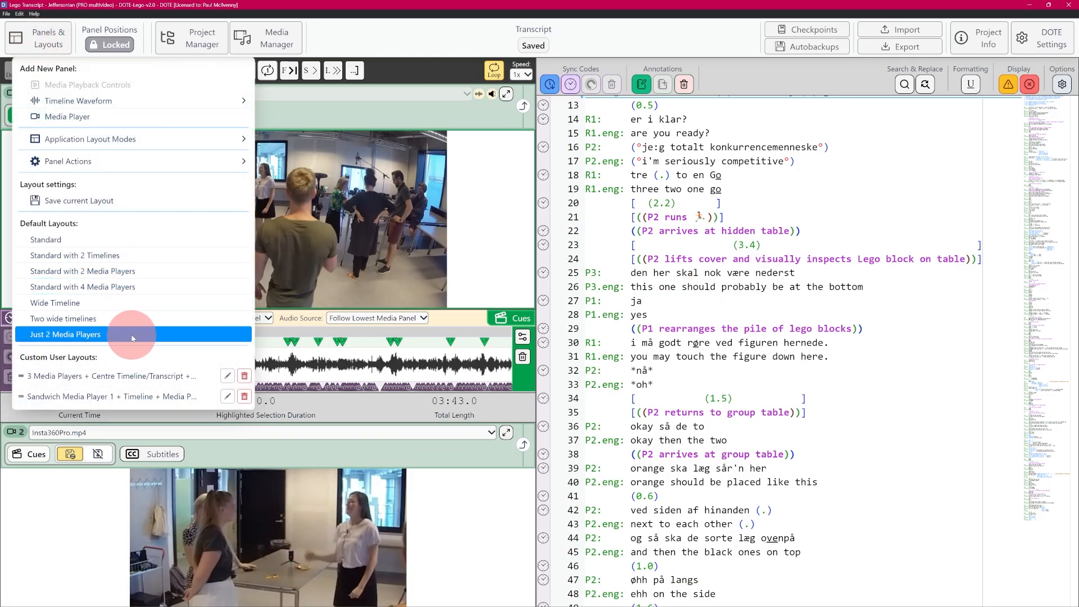
click(133, 336)
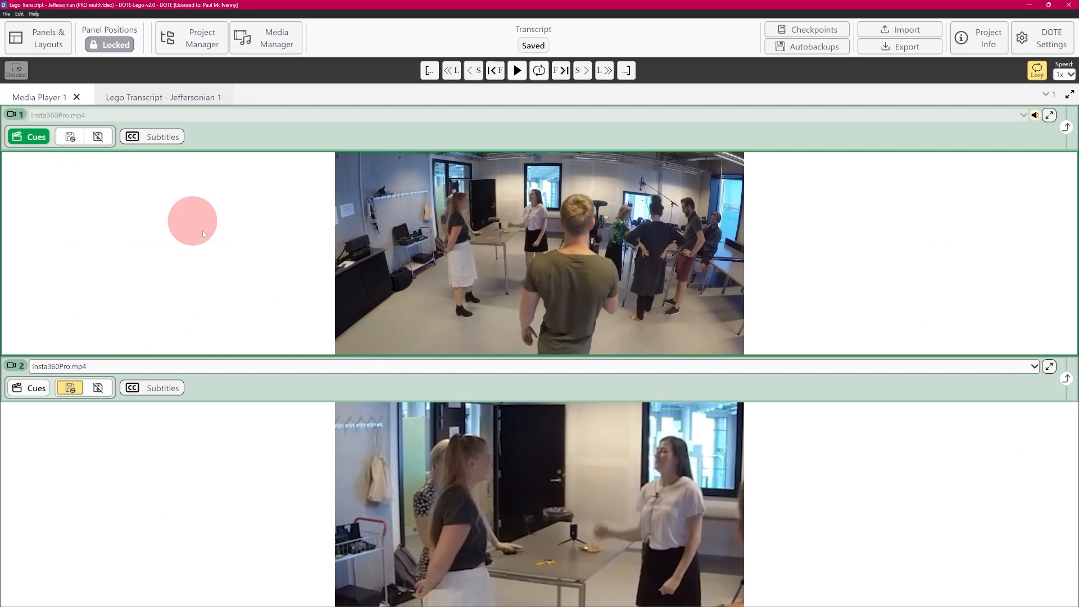
click(110, 44)
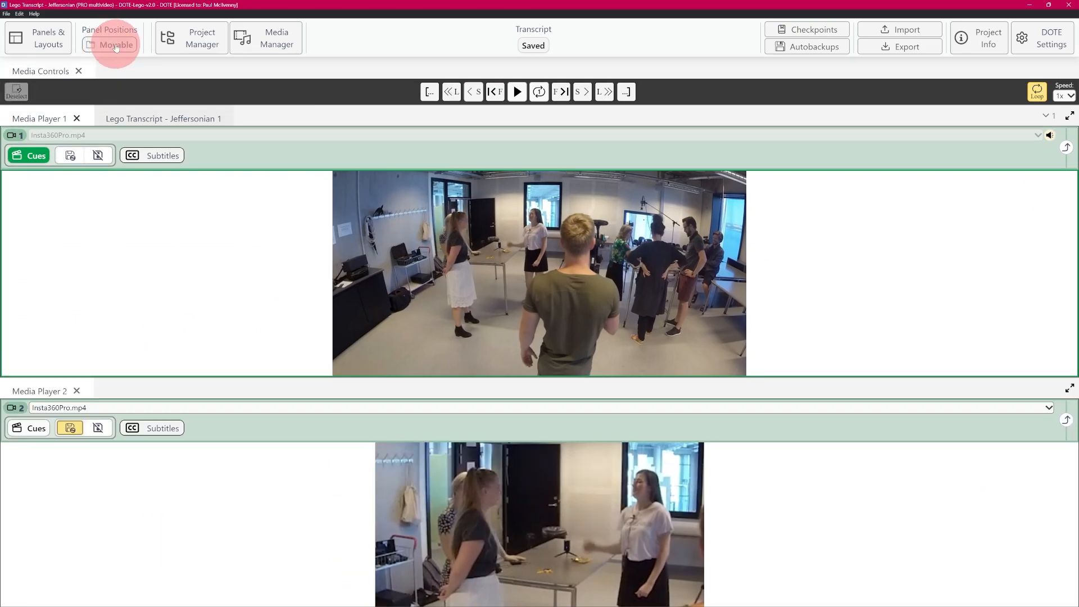
click(114, 45)
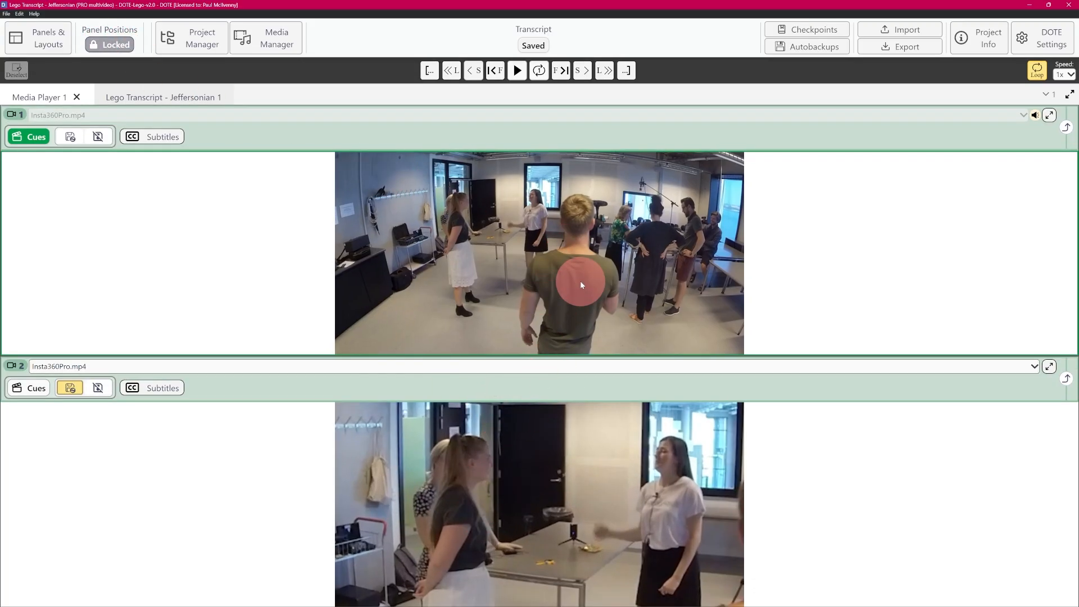
- Apply the "Zen - Minimize everything" panel action, and play and pause the video in both Media Players
click(34, 35)
mouse_move(192, 161)
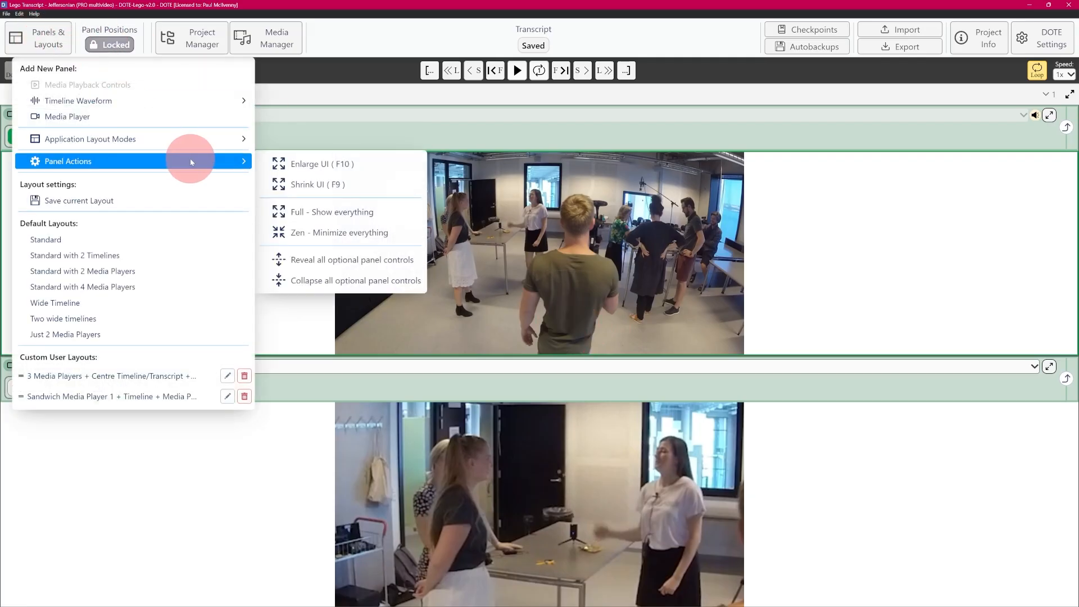
click(381, 213)
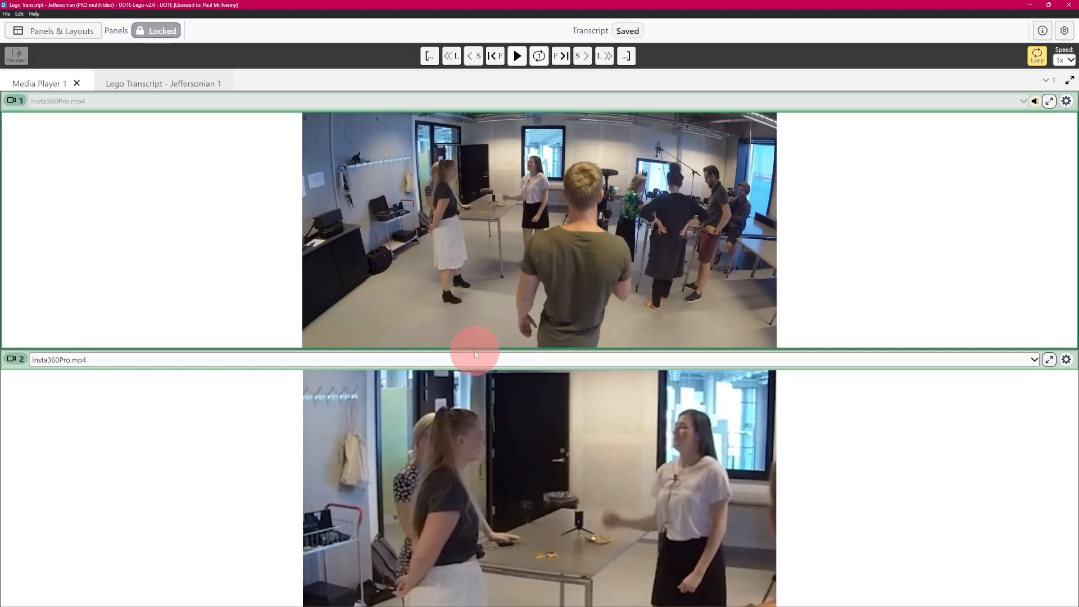
key(ctrl+space)
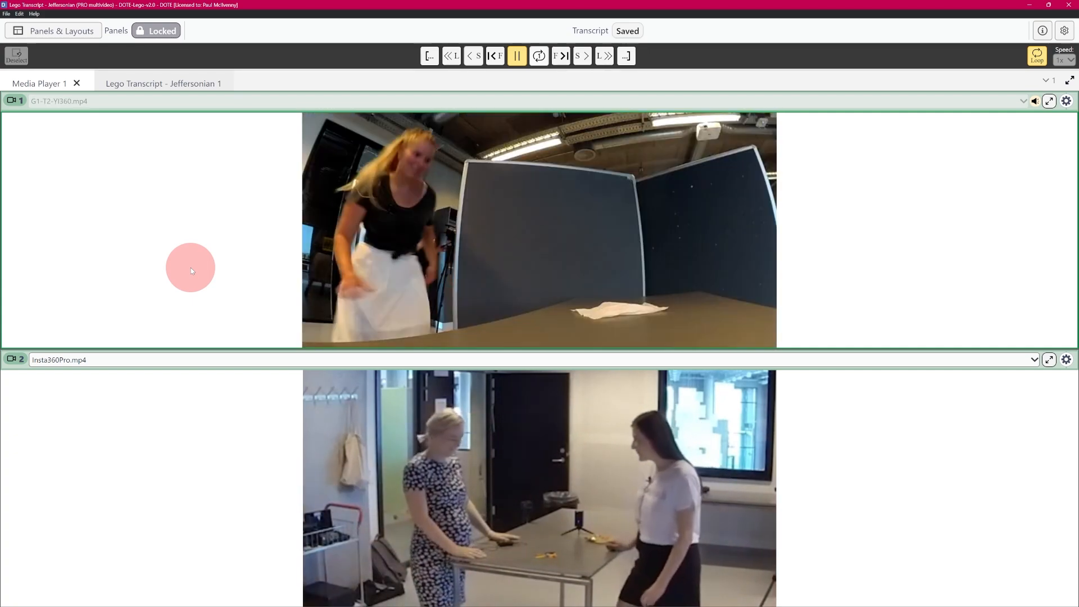
key(ctrl+space)
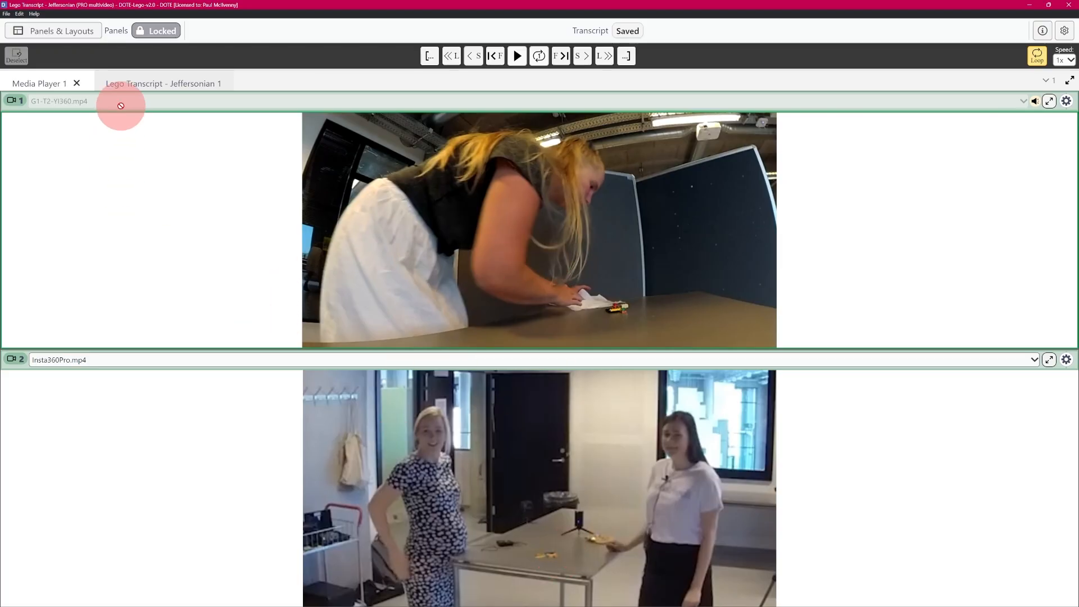
- Apply the Standard default layout, and show the video cues in the timeline while reducing its height
click(54, 34)
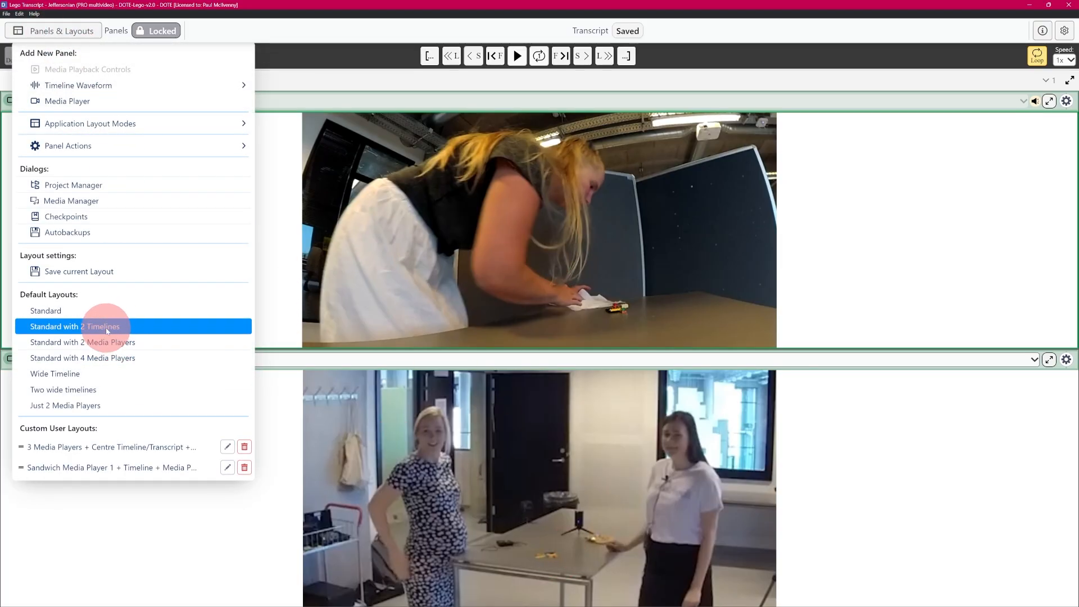
click(92, 309)
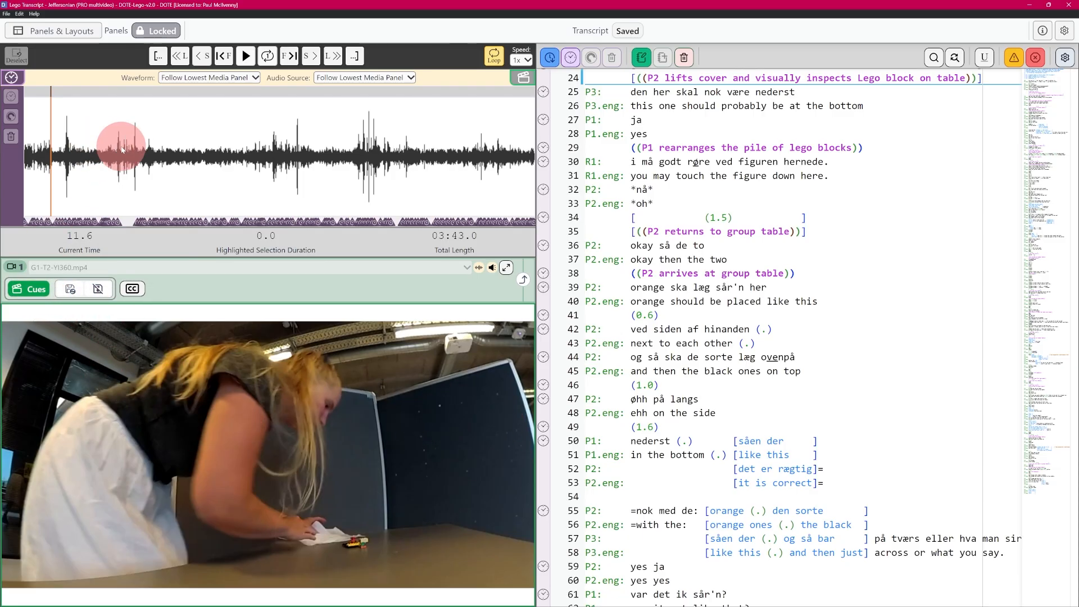
click(523, 78)
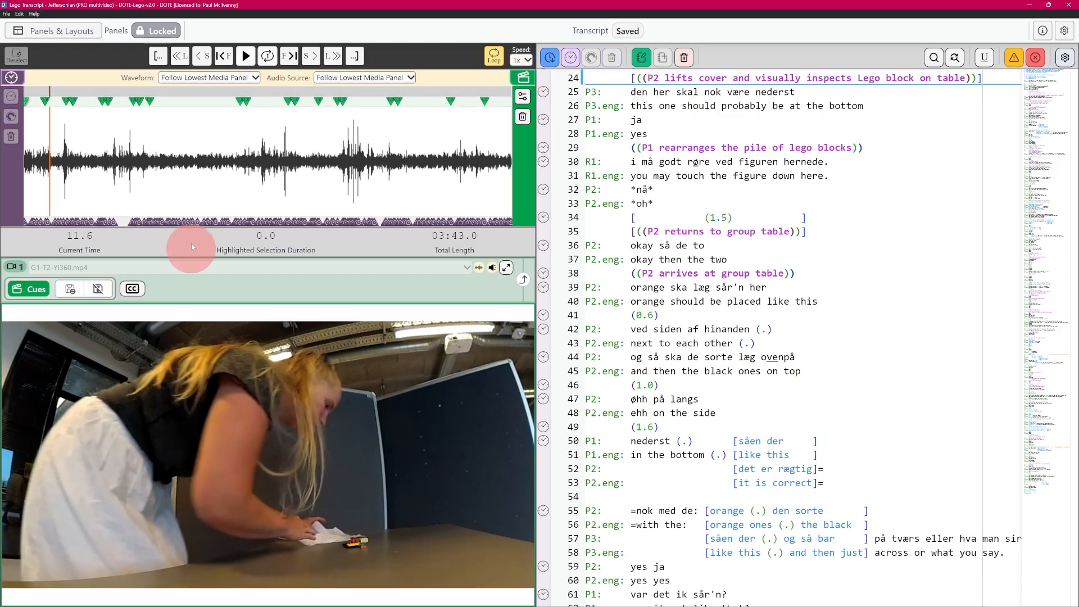
drag(295, 257, 296, 202)
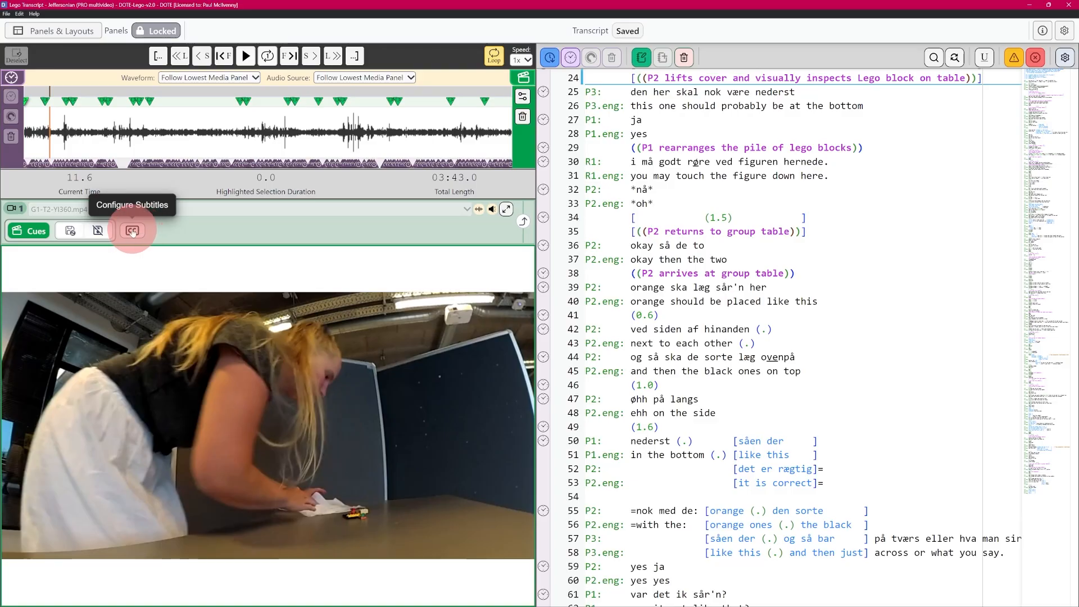
- View the subtitle configuration of Media Player 1 and close it without saving
click(133, 231)
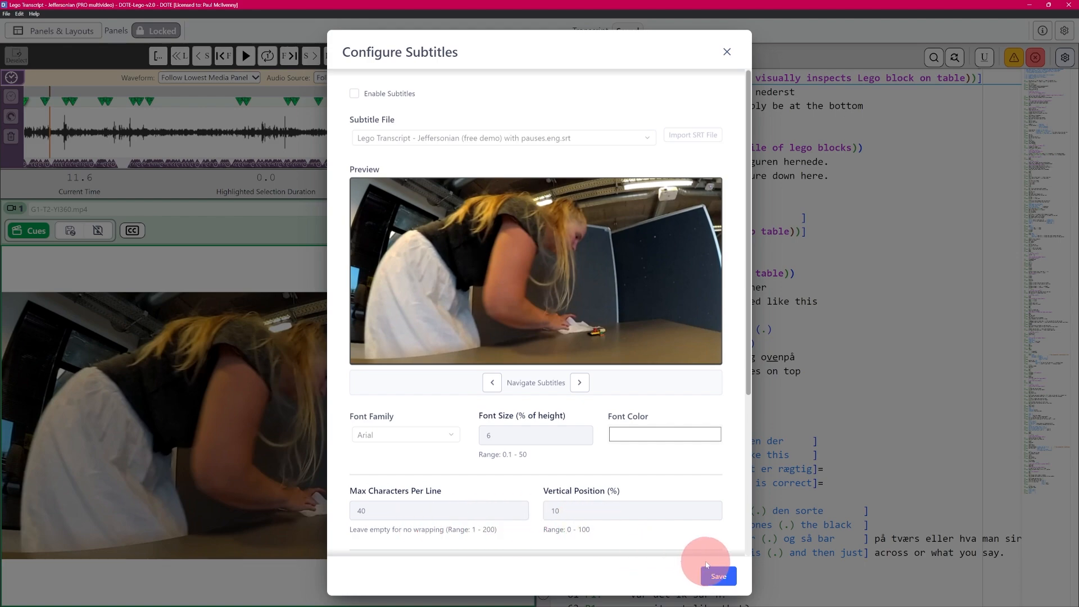
click(727, 52)
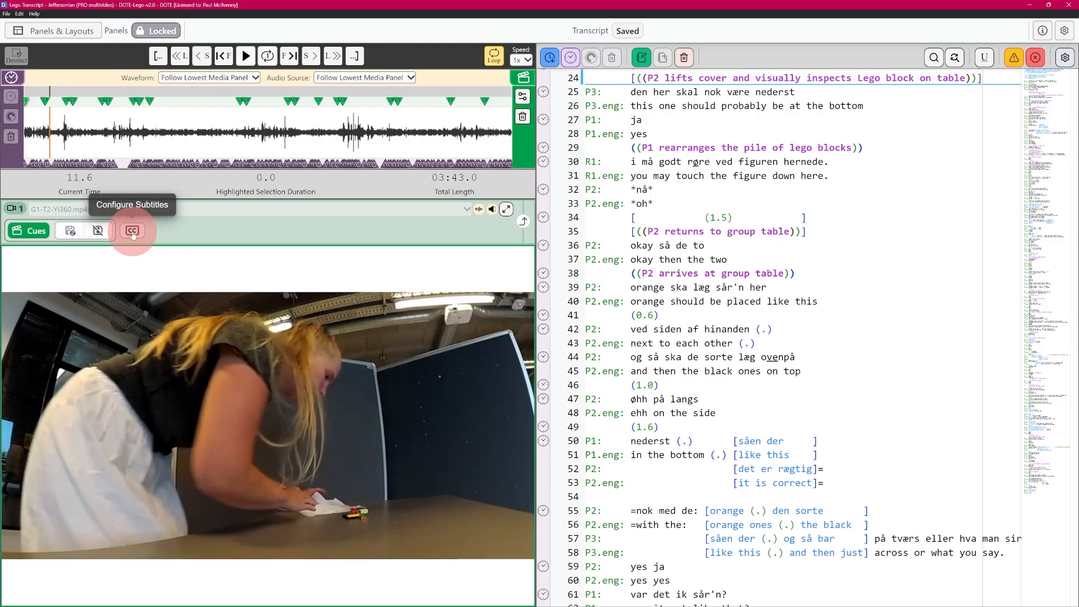
- Restore the full interface with the "Full - Show everything" panel action, and lock the panel positions
click(32, 32)
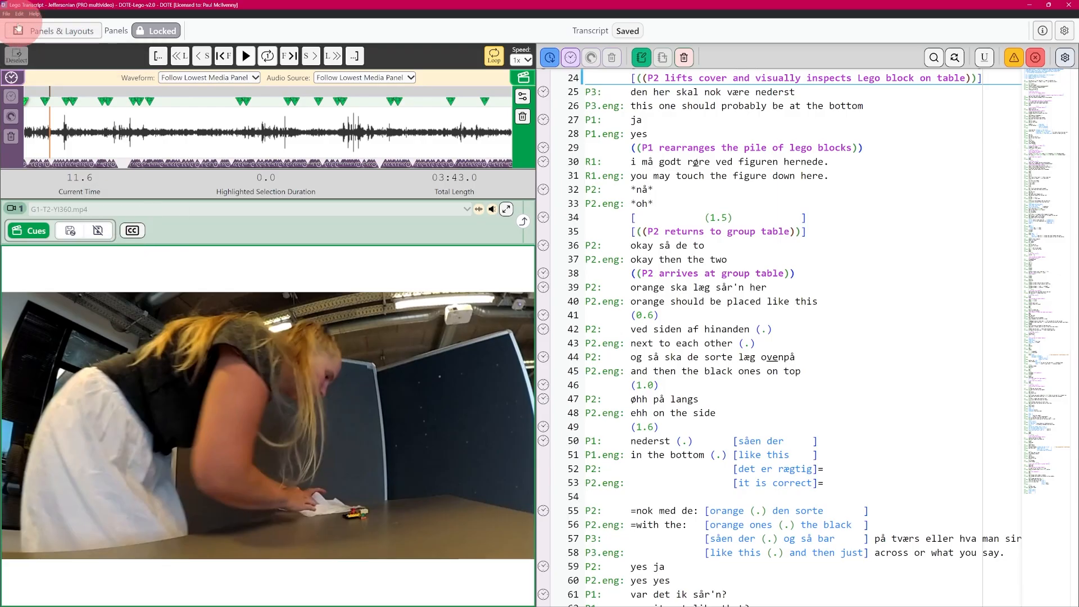
mouse_move(121, 153)
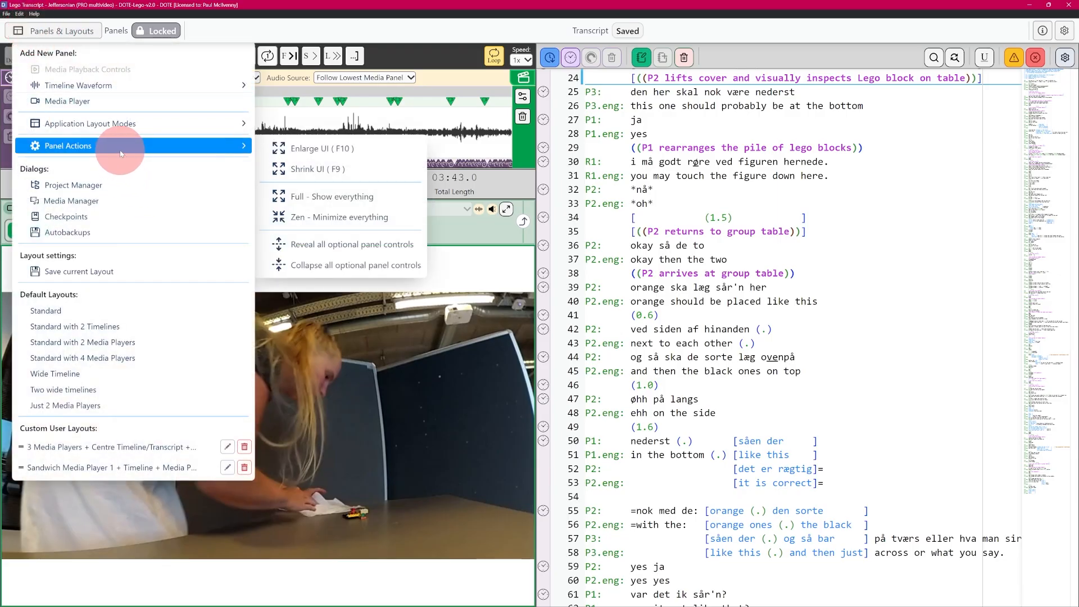
click(354, 197)
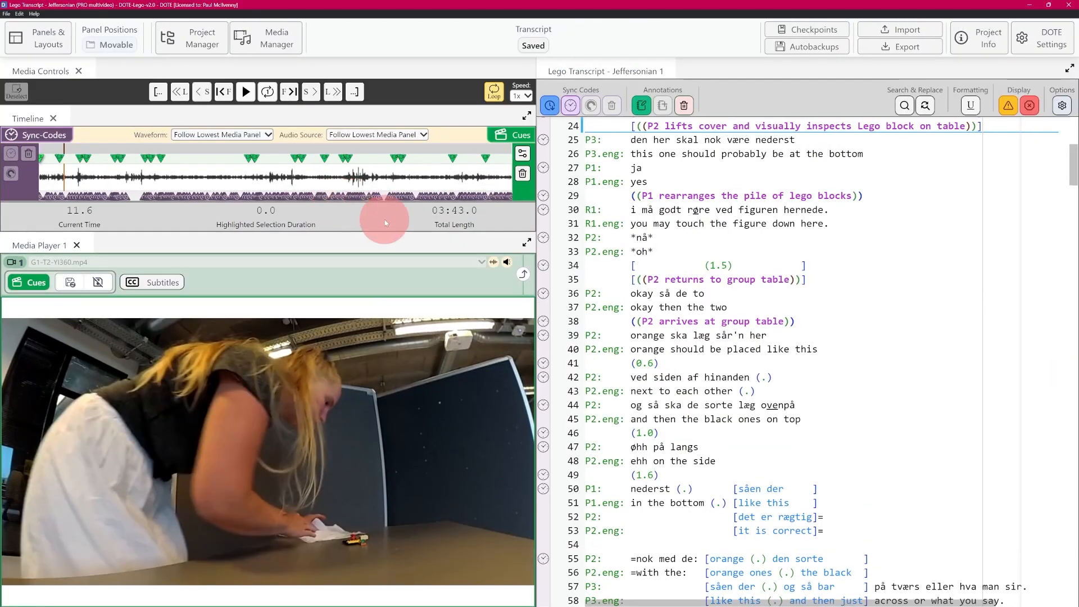
click(109, 45)
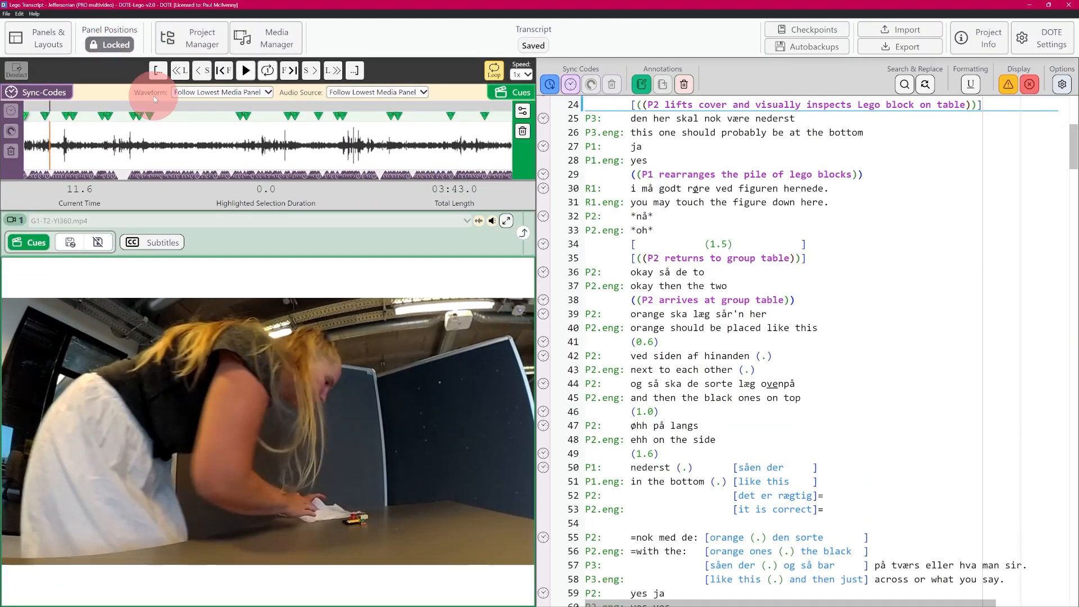